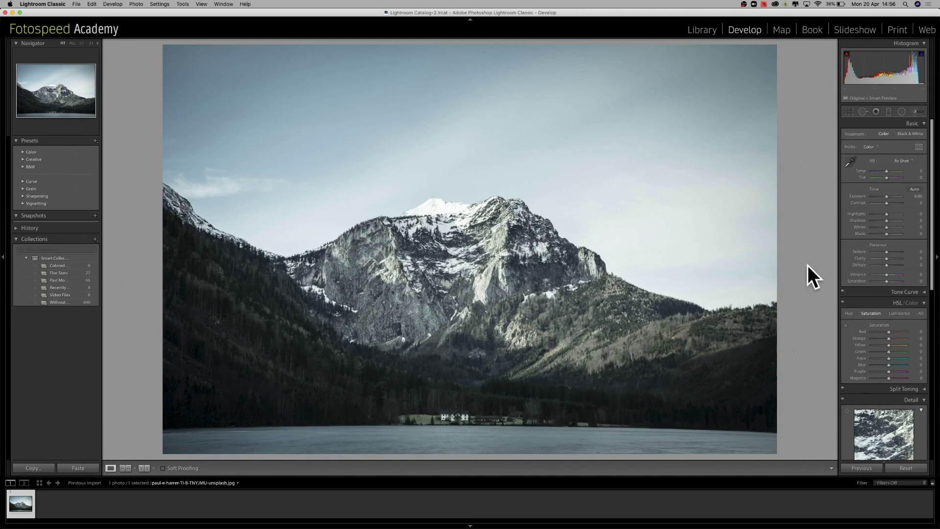
Convert the mountain photo to black and white, then raise Exposure to +0.55 and Contrast to +65
left_click(904, 134)
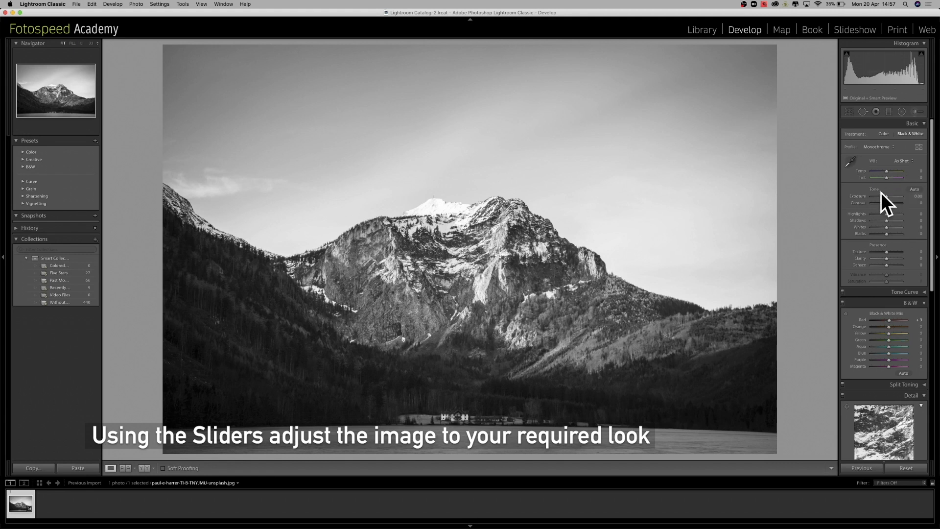
left_click_drag(886, 197, 888, 198)
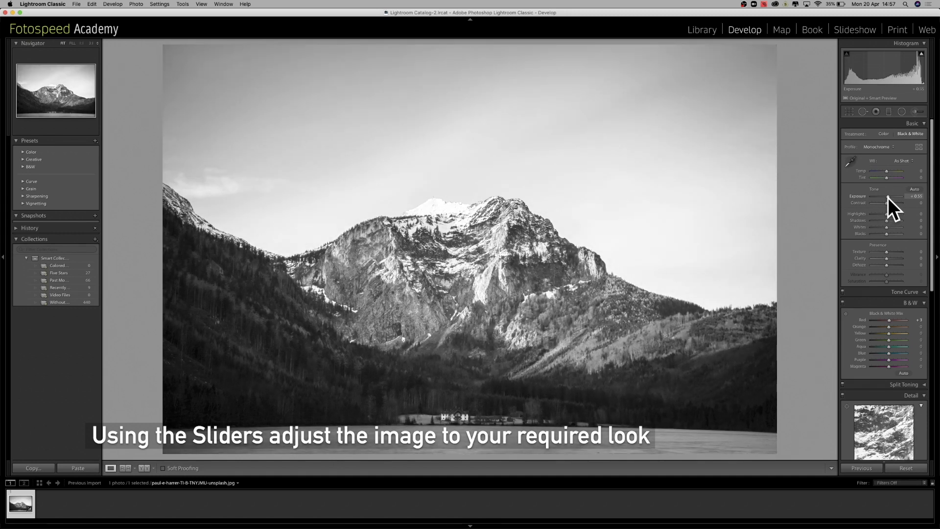
left_click_drag(887, 202, 896, 202)
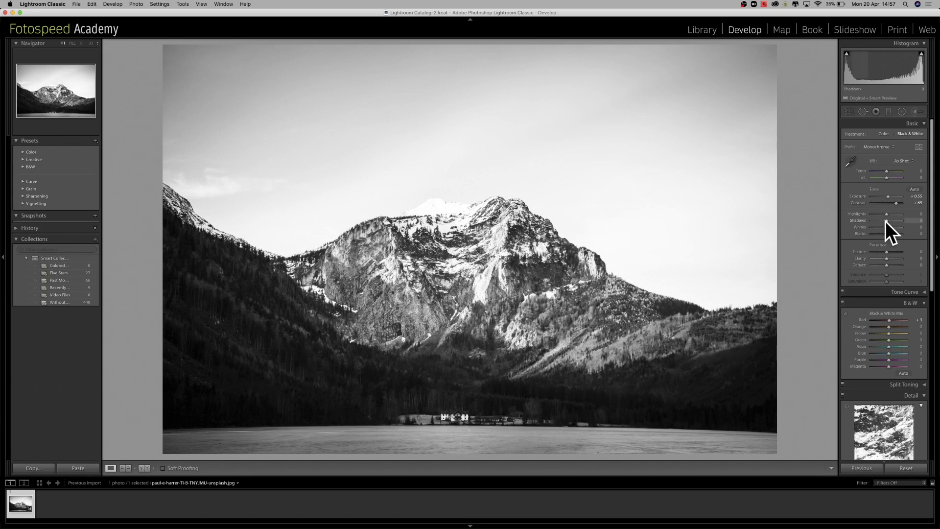
Set the mountain photo's Shadows to +49, Whites to -11, Blacks to -26 and Highlights to -56
left_click_drag(886, 222, 897, 222)
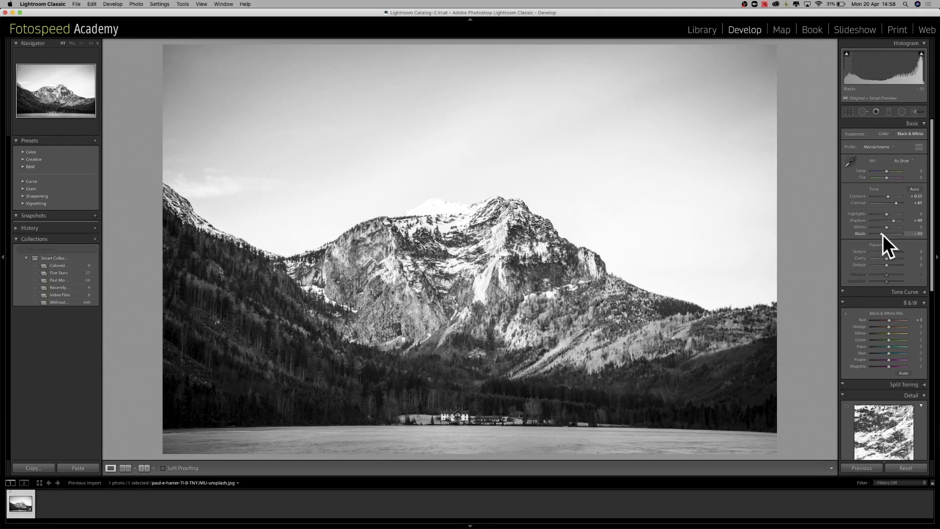
left_click_drag(885, 228, 883, 228)
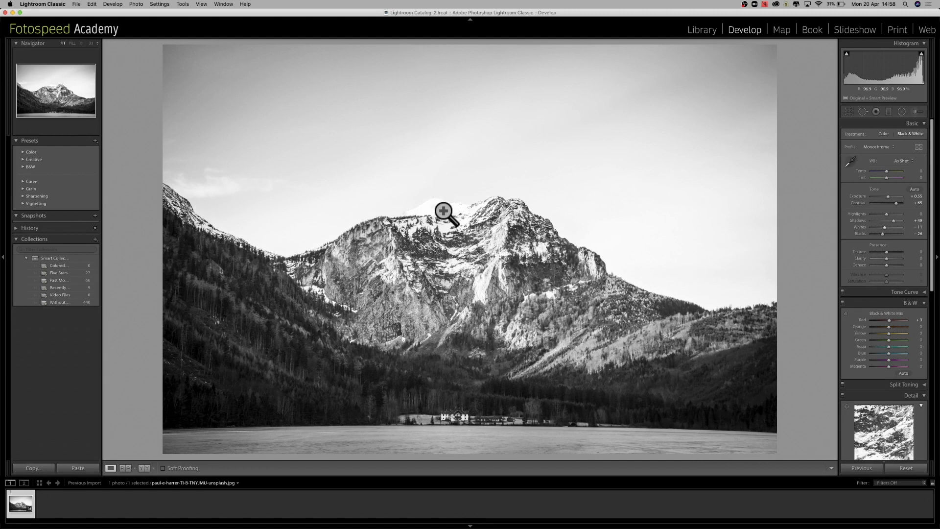
mouse_move(885, 213)
left_mouse_down()
mouse_move(864, 216)
mouse_move(877, 215)
left_mouse_up()
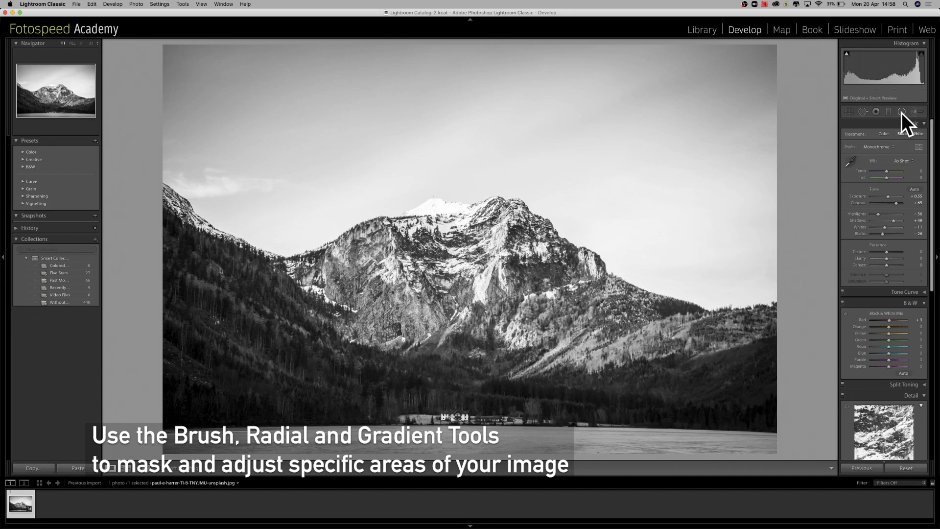
Add a graduated filter fading down over the upper sky and set its Exposure to -0.90
left_click(887, 111)
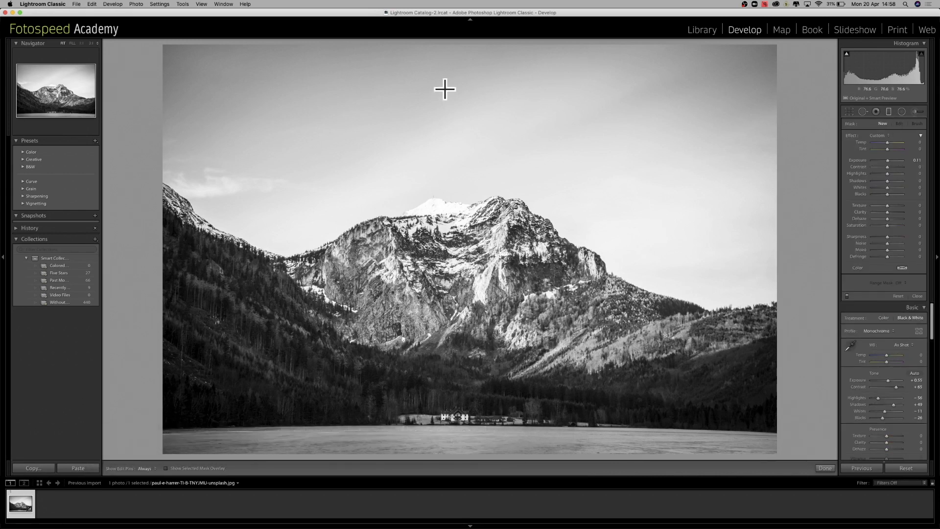
left_click_drag(465, 43, 469, 160)
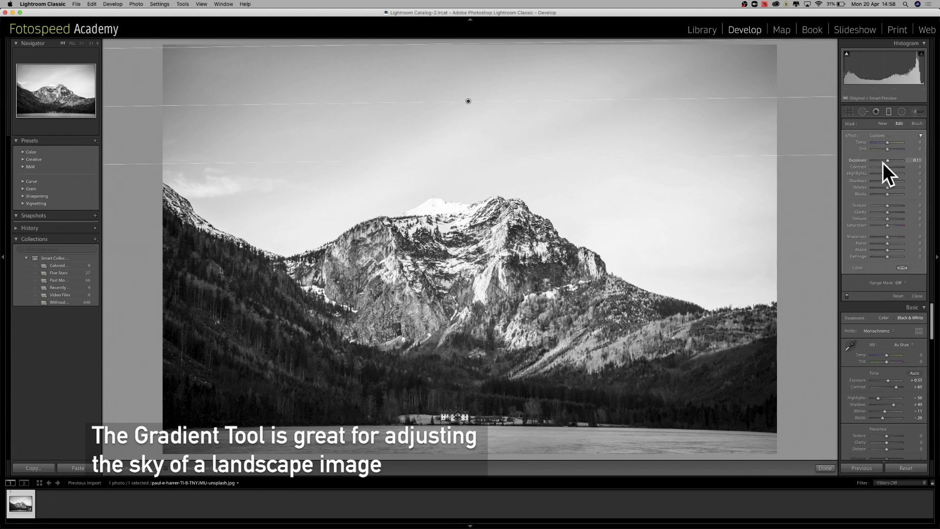
left_click_drag(888, 161, 885, 160)
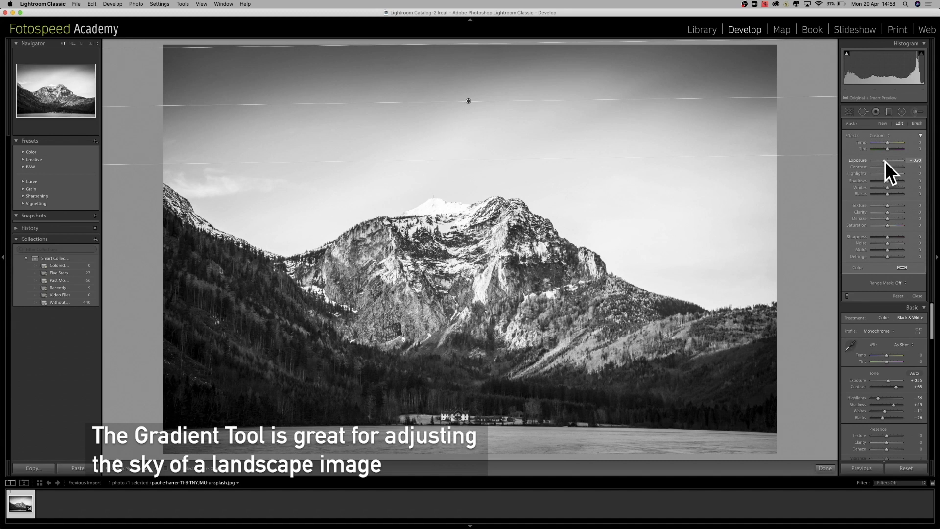
left_click(890, 110)
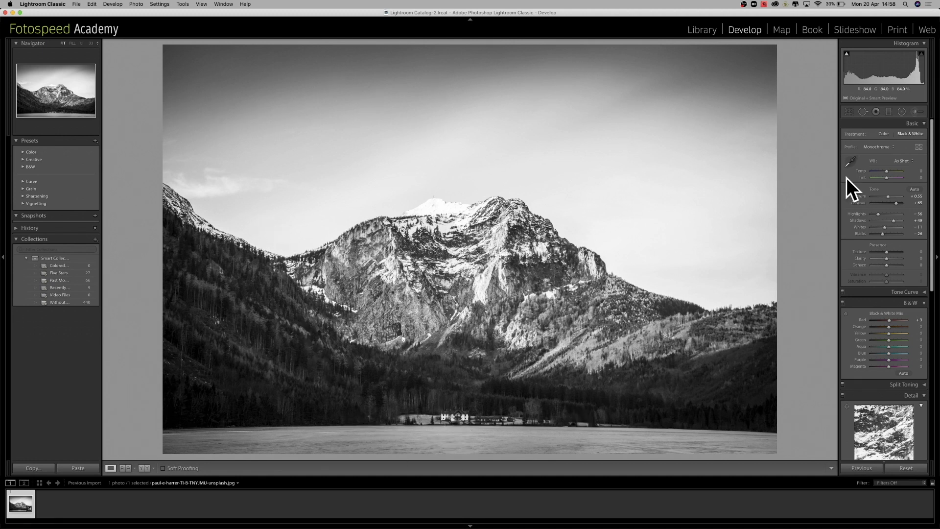
Brush an adjustment mask over the dark forested slopes, keeping the lakeside buildings clear, and hide the mask overlay
left_click(914, 112)
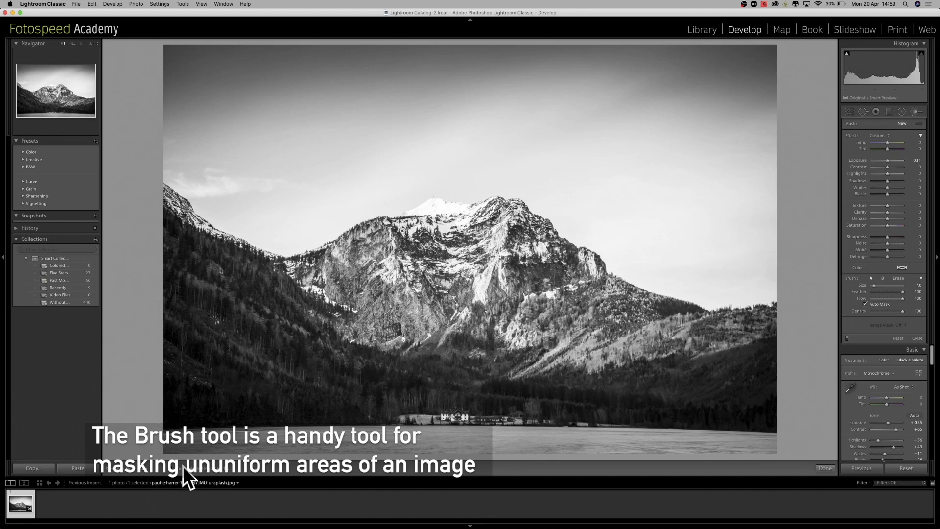
mouse_move(178, 390)
left_mouse_down()
mouse_move(204, 407)
mouse_move(189, 413)
mouse_move(222, 393)
mouse_move(219, 308)
mouse_move(311, 365)
mouse_move(292, 302)
mouse_move(172, 210)
mouse_move(256, 299)
mouse_move(166, 266)
mouse_move(382, 384)
mouse_move(741, 415)
mouse_move(722, 394)
left_mouse_up()
scroll(386, 386, "down", 4)
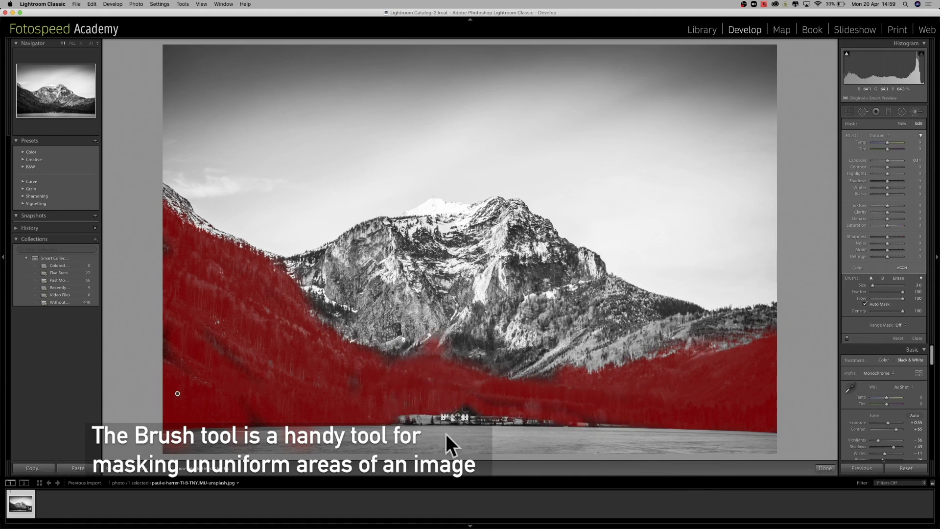
mouse_move(579, 425)
left_mouse_down()
mouse_move(556, 409)
mouse_move(529, 409)
left_mouse_up()
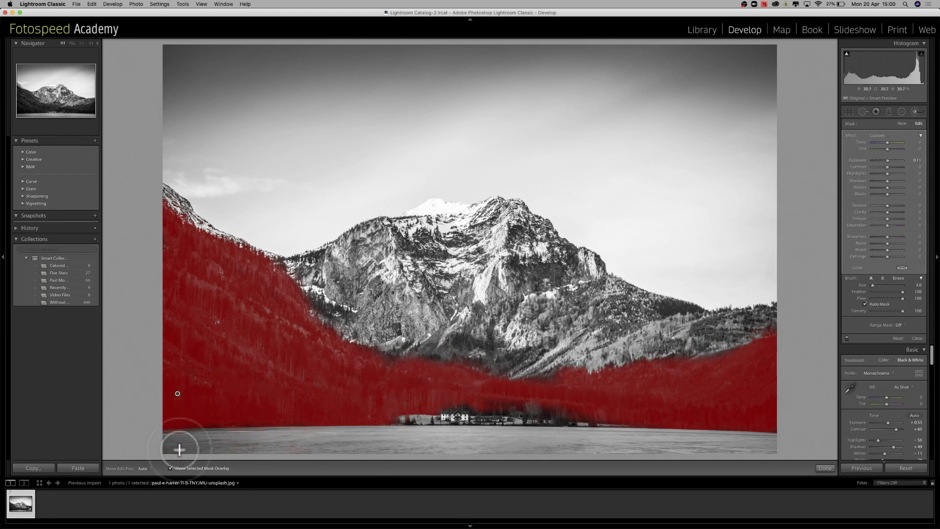
left_click(170, 468)
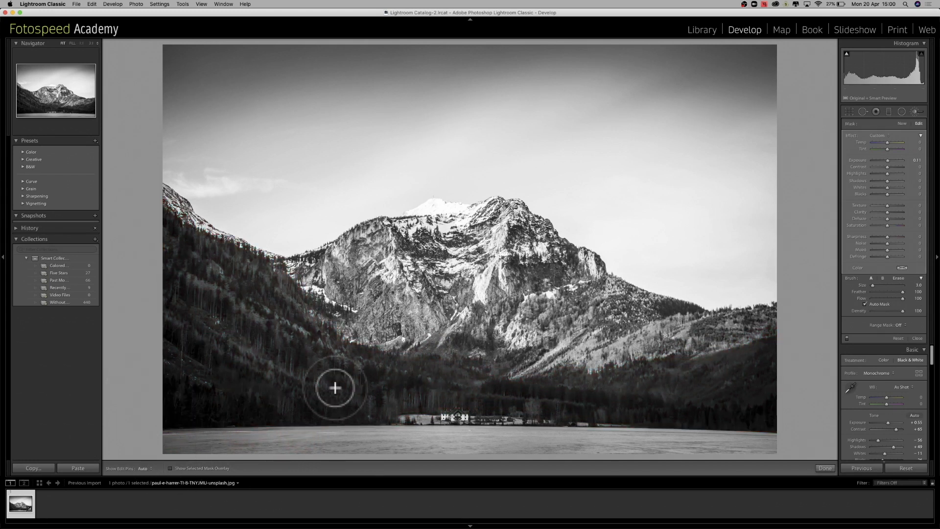
Raise Exposure and Contrast on the forest brush mask, with Highlights 15, Whites 52, Blacks -7 and Clarity 26
left_click_drag(892, 168, 893, 168)
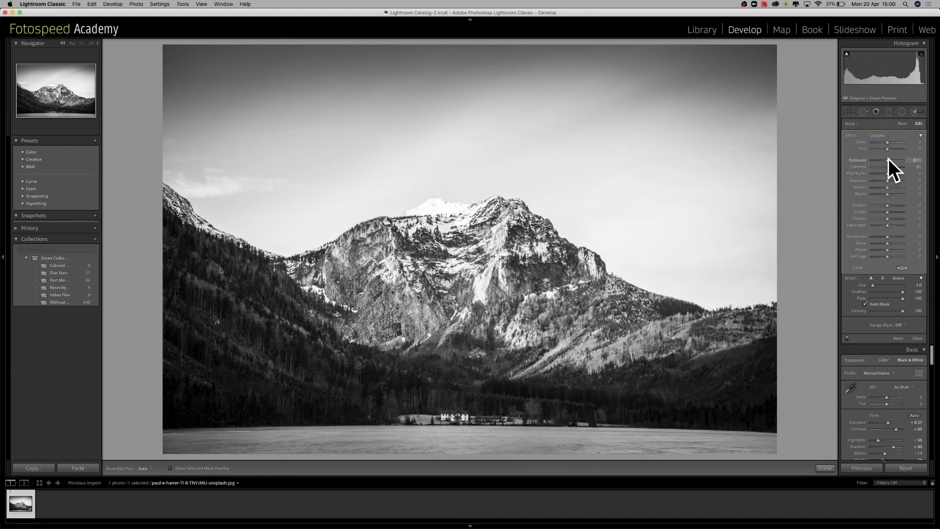
left_click_drag(888, 160, 890, 159)
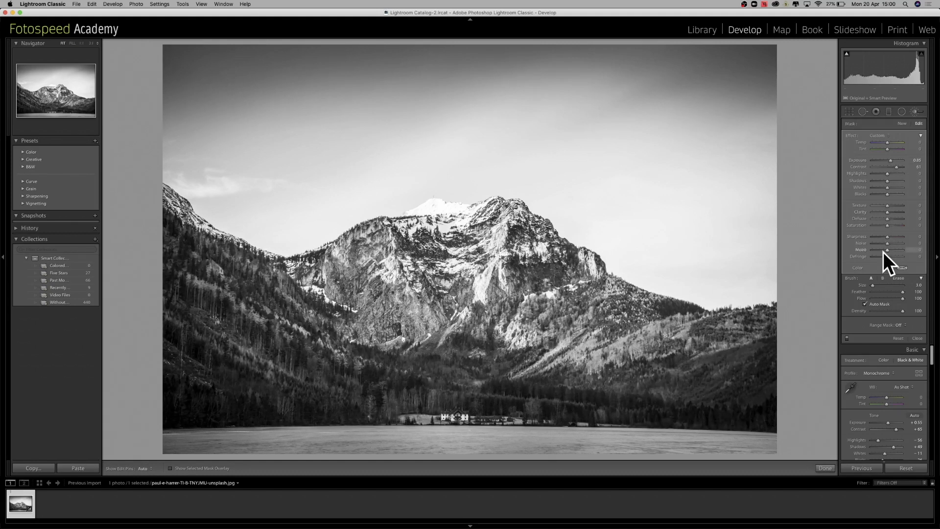
left_click_drag(887, 214, 895, 187)
left_click_drag(887, 194, 889, 175)
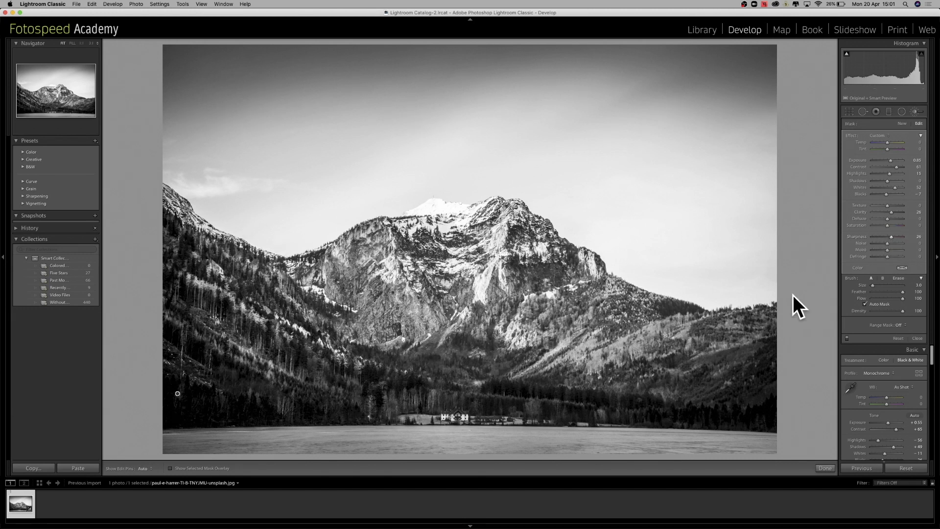
Add a radial filter centred on the main mountain and stretch it to cover the rock face and peak
left_click(902, 112)
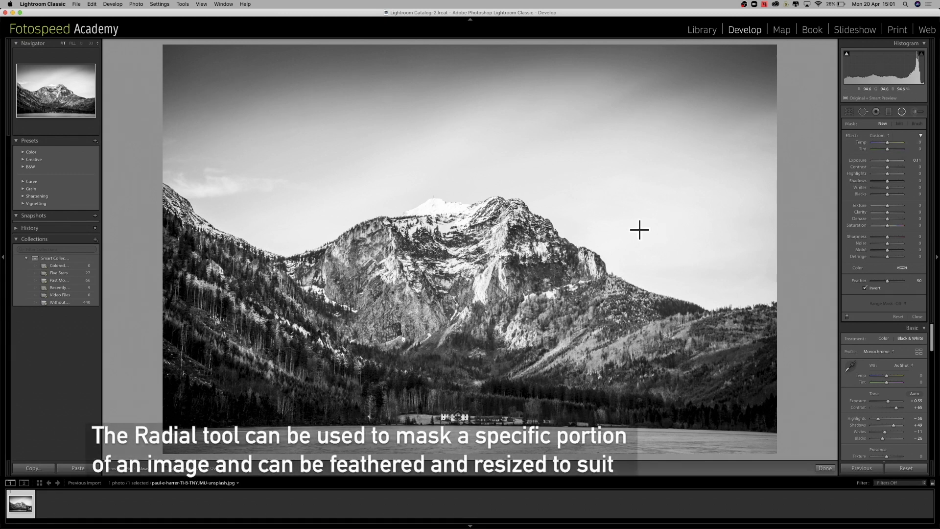
left_click_drag(478, 328, 594, 248)
left_click_drag(479, 326, 470, 260)
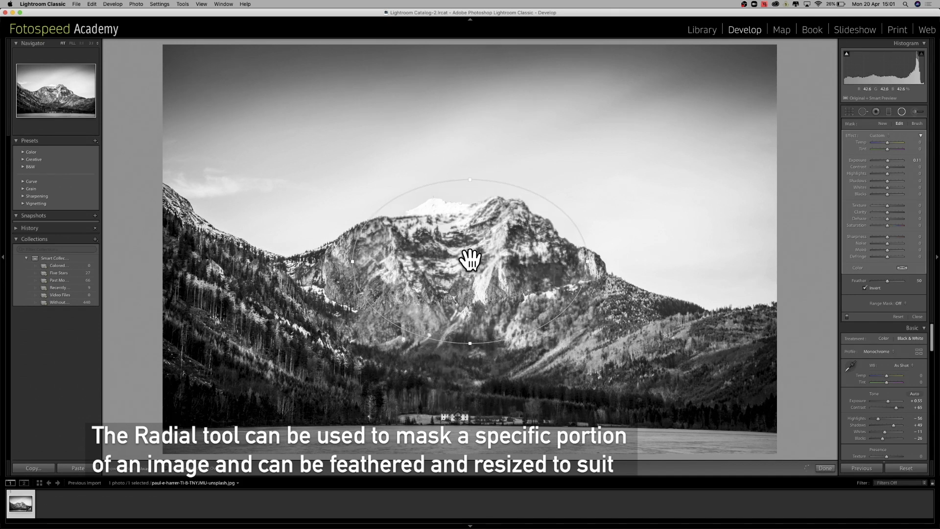
left_click_drag(589, 262, 625, 279)
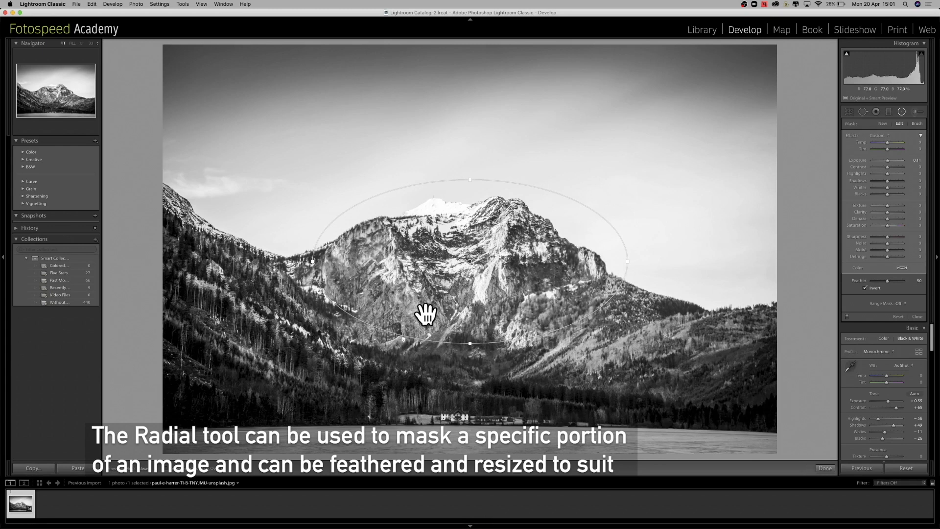
left_click_drag(473, 342, 470, 373)
Set the mountain radial filter's Contrast to 57, Exposure to 0.27 and Blacks to -39, and finish the filter
left_click(898, 167)
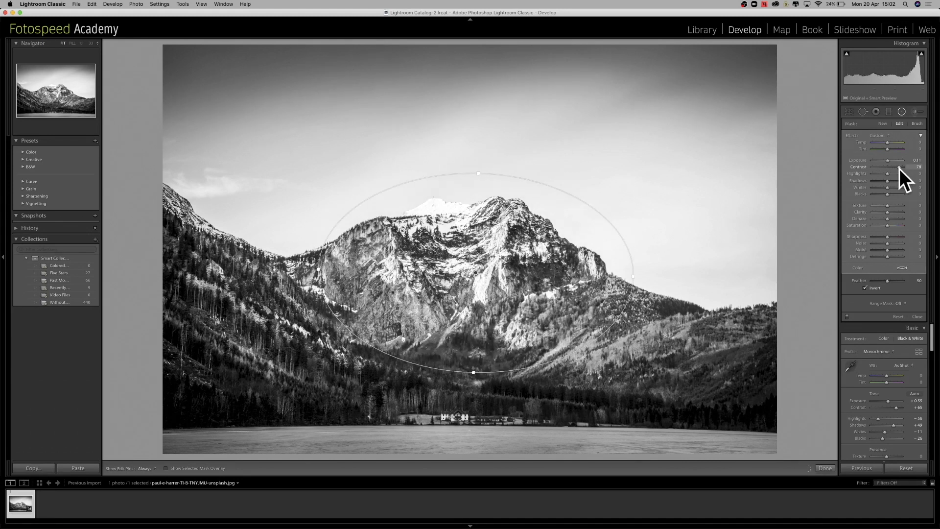
left_click_drag(897, 168, 889, 163)
left_click(888, 162)
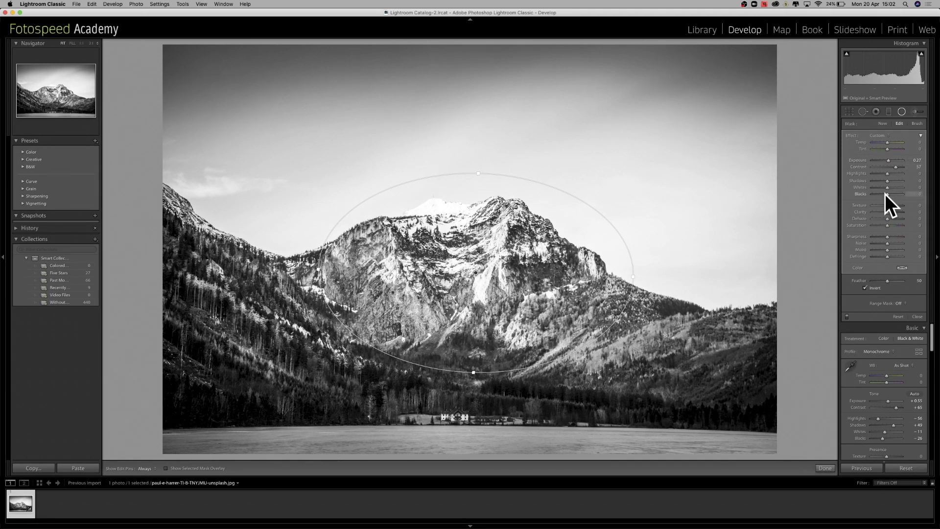
left_click_drag(883, 194, 880, 195)
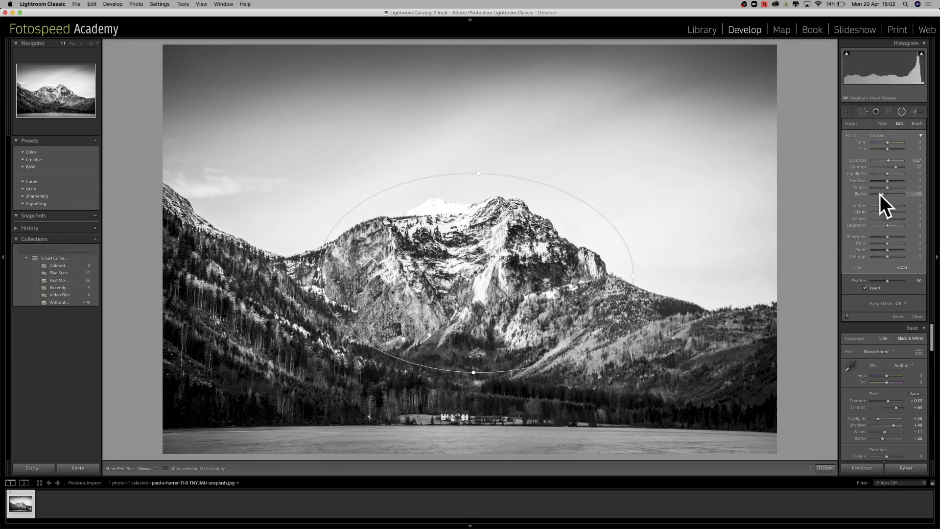
left_click(902, 111)
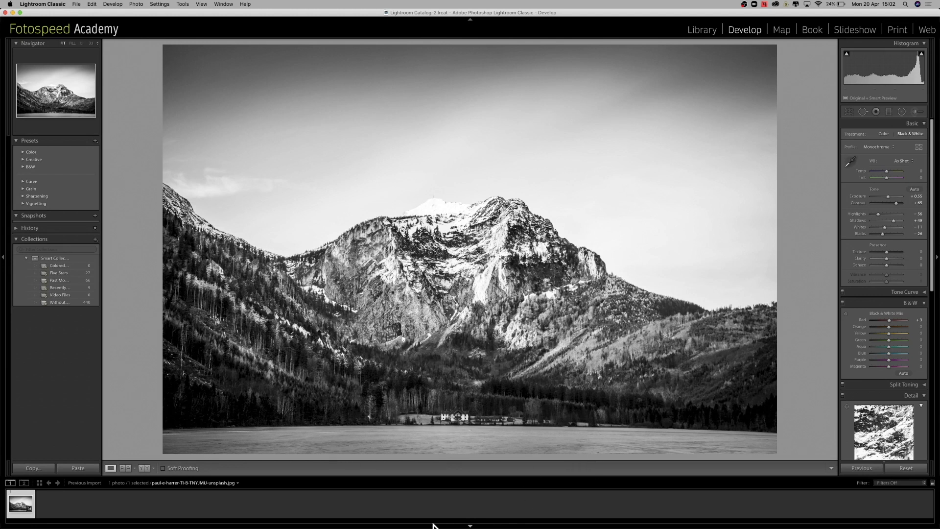
Add a small radial filter around the white buildings on the lake shore
left_click(901, 111)
left_click_drag(456, 414, 479, 427)
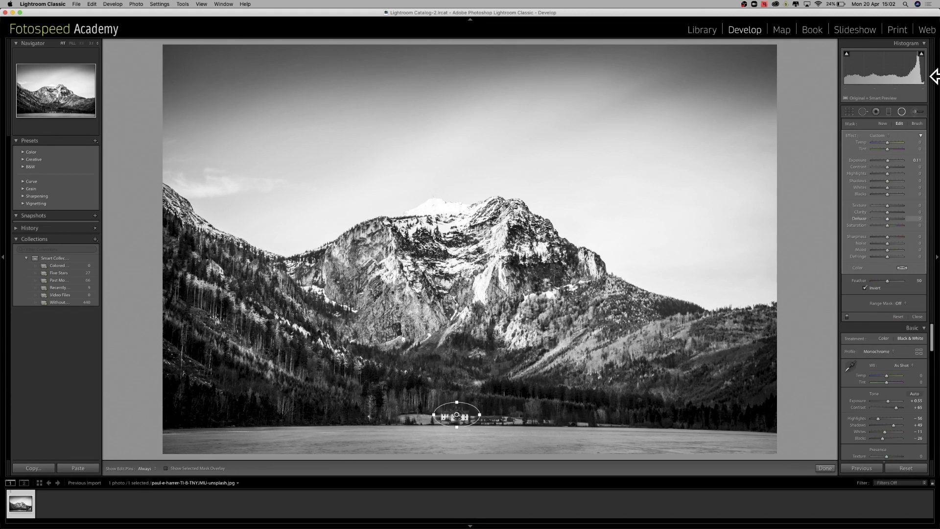
left_click(901, 112)
Add a graduated filter rising from the photo's lower edge over the lake and increase its Contrast
left_click(890, 113)
left_click_drag(469, 454, 470, 424)
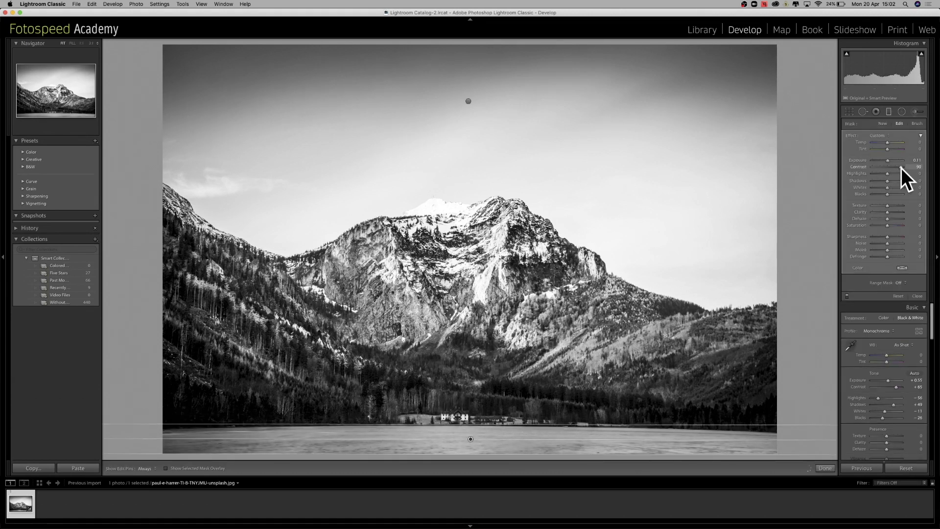
left_click(889, 113)
scroll(934, 174, "down", 1)
scroll(934, 176, "down", 5)
left_click_drag(887, 282, 886, 285)
scroll(932, 133, "up", 10)
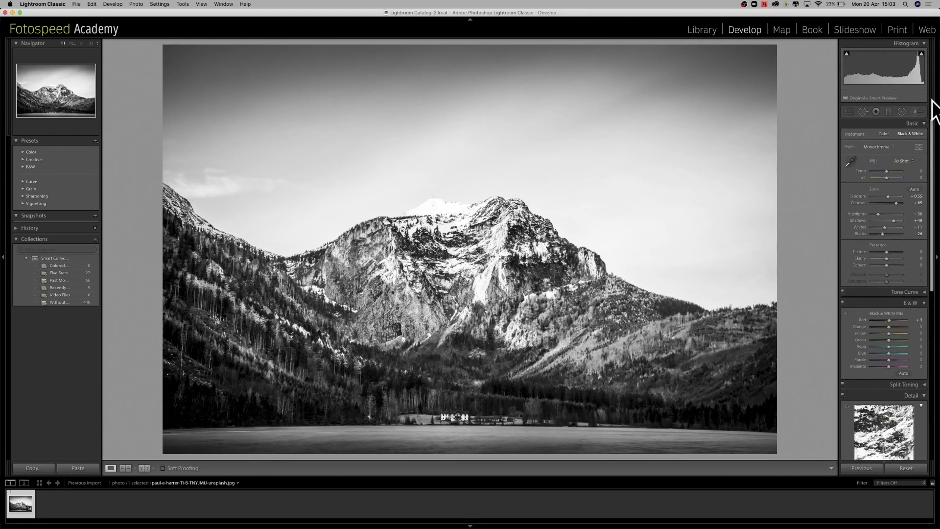
Add a radial filter over the lower-right forested slope with Exposure 0.32, Contrast 24 and Highlights 100
left_click(902, 111)
left_click_drag(693, 365, 768, 403)
mouse_move(710, 392)
left_mouse_down()
mouse_move(680, 371)
mouse_move(724, 378)
mouse_move(694, 382)
mouse_move(694, 354)
left_mouse_up()
mouse_move(887, 166)
left_mouse_down()
mouse_move(903, 176)
mouse_move(889, 161)
left_mouse_up()
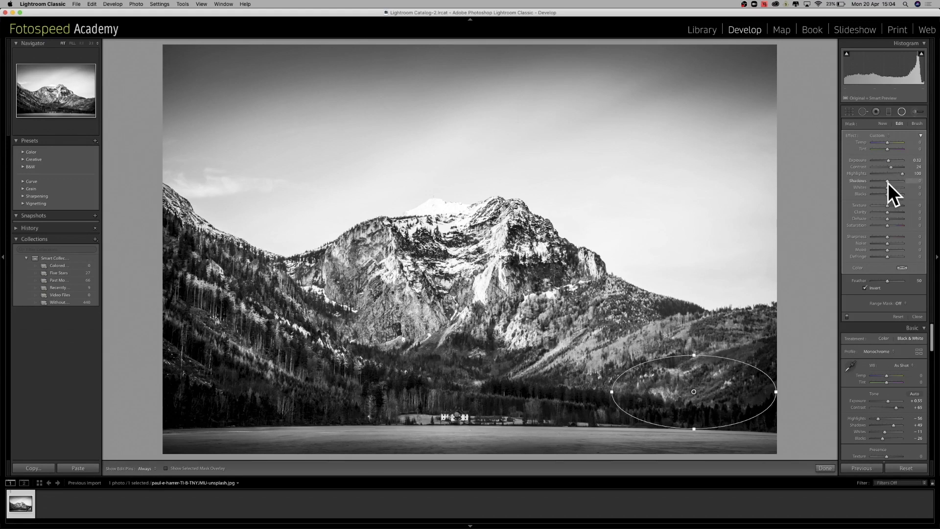
left_click(899, 115)
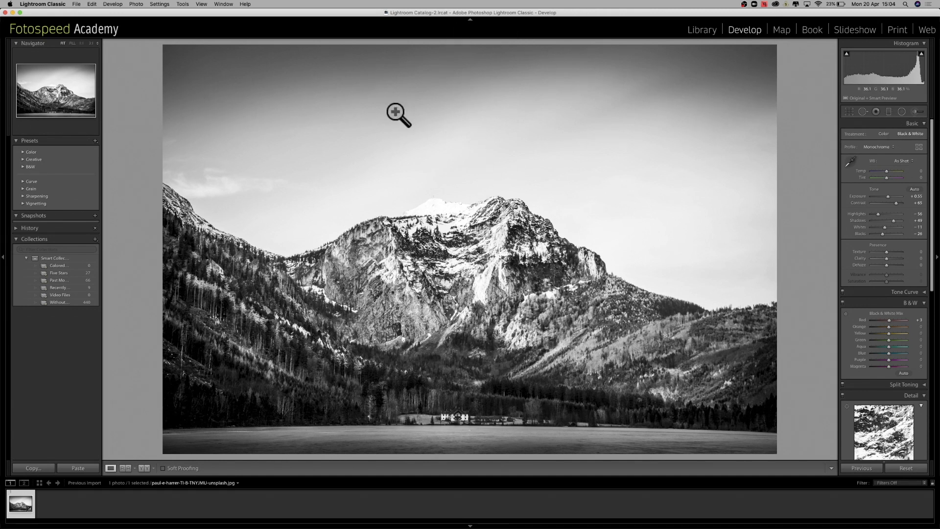
Brush a new adjustment mask over the bright snowy summit and hide the mask overlay
left_click(916, 110)
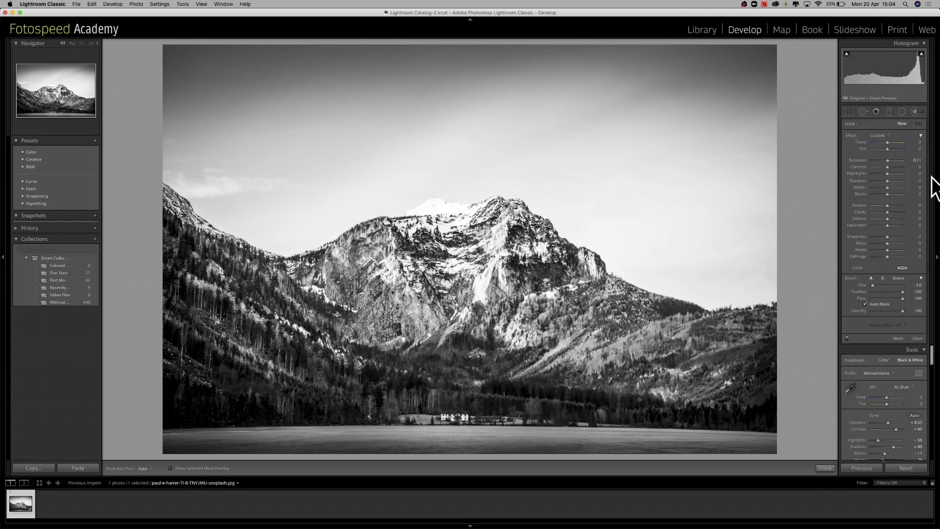
key("h")
mouse_move(449, 208)
left_mouse_down()
mouse_move(412, 208)
mouse_move(395, 226)
left_mouse_up()
left_click(170, 468)
left_click(169, 468)
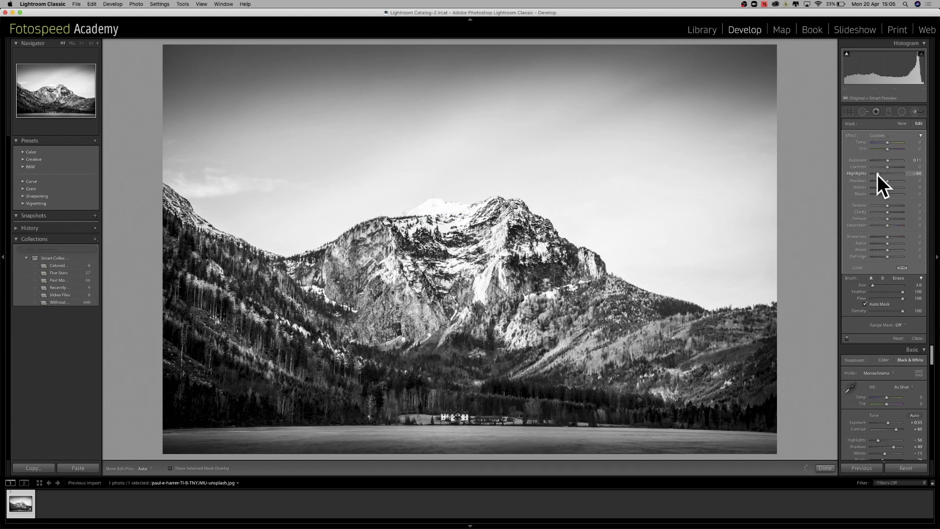
Set the snowy summit mask's Highlights to -41, lower its Exposure, and finish the brush adjustment
left_click_drag(879, 178, 884, 169)
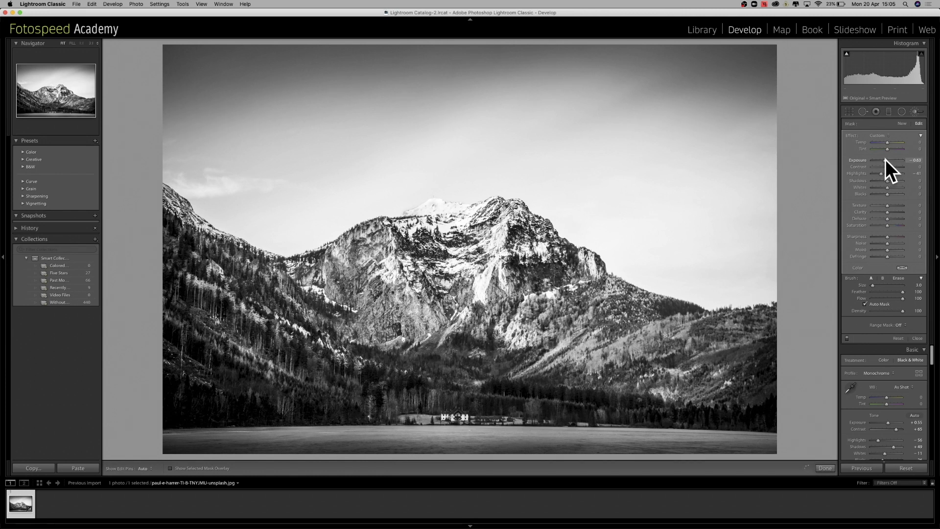
left_click_drag(885, 160, 886, 160)
key("k")
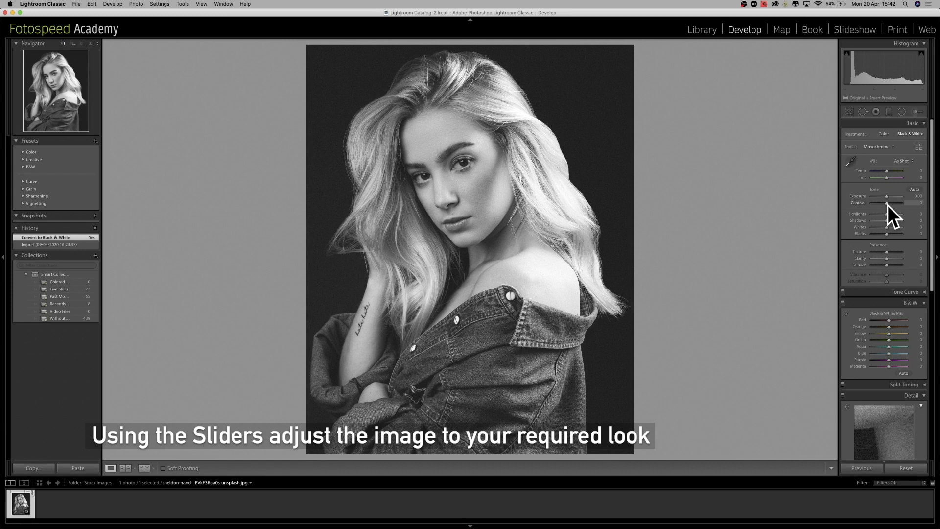
Set the black-and-white portrait's Contrast to +40 and Blacks to -31
mouse_move(887, 205)
left_mouse_down()
mouse_move(915, 203)
mouse_move(877, 205)
mouse_move(912, 204)
mouse_move(892, 208)
left_mouse_up()
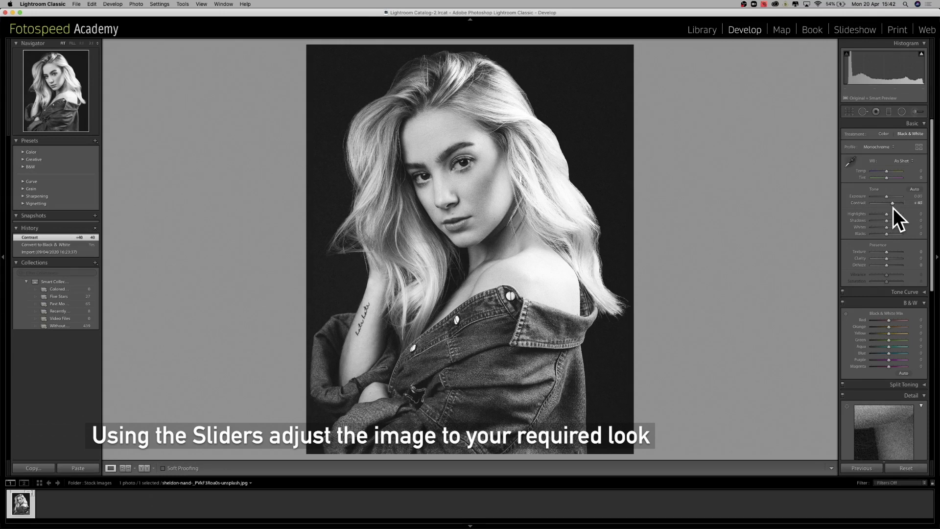
left_click_drag(886, 236, 882, 236)
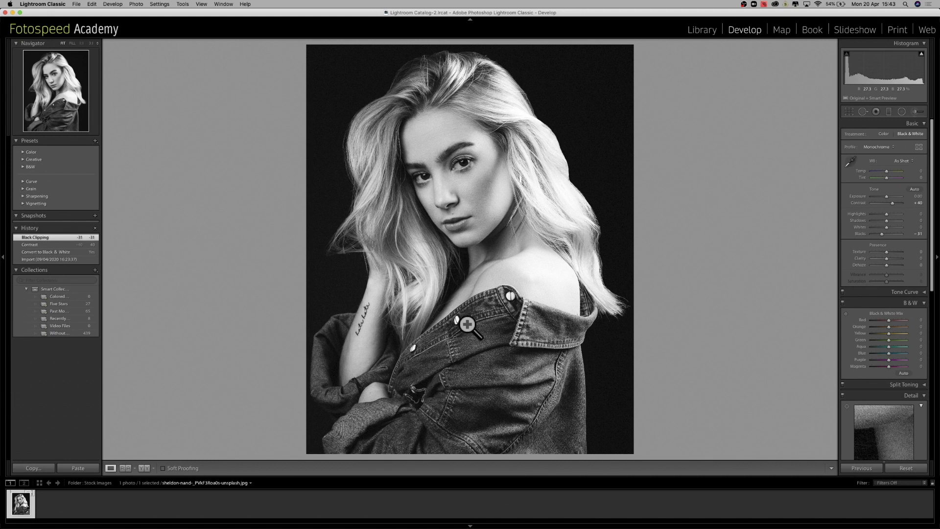
Add a vertical graduated filter running from the portrait's left edge to the middle of the face
left_click(889, 112)
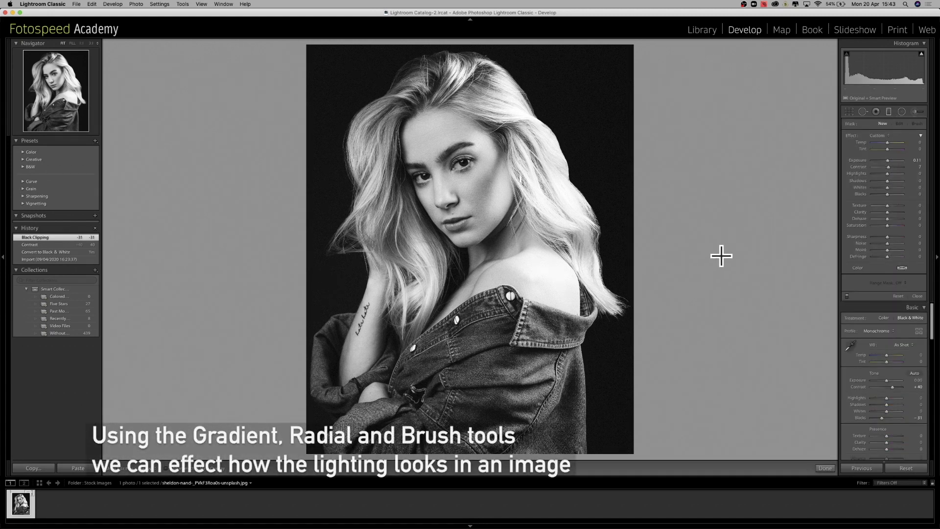
left_click(888, 112)
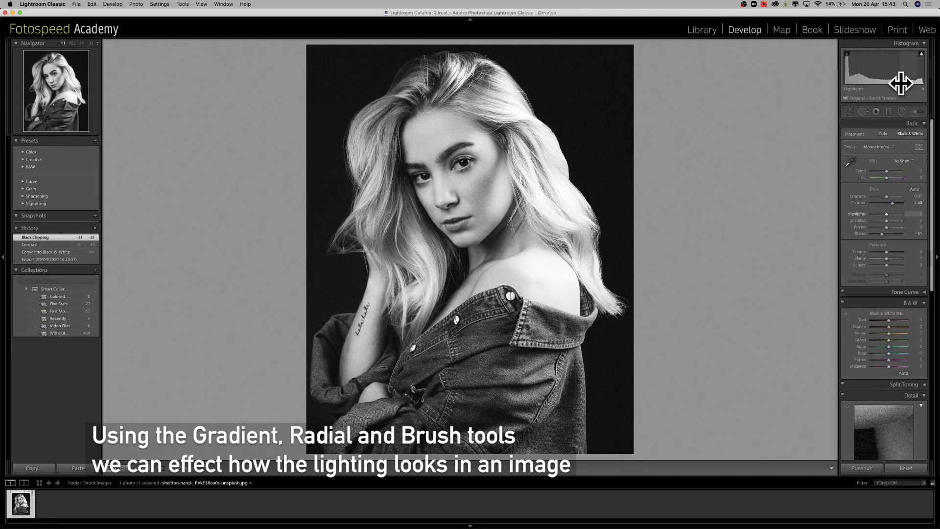
left_click(889, 112)
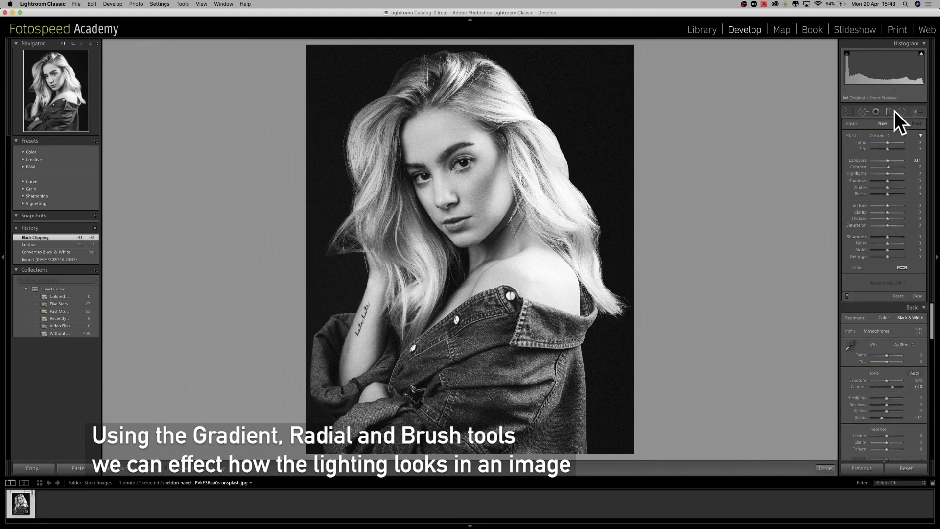
left_click_drag(292, 233, 480, 235)
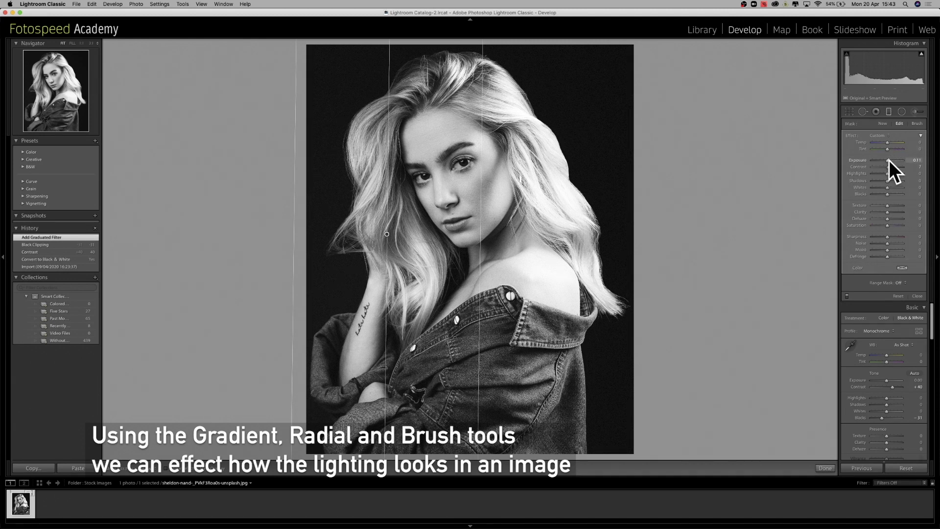
Set the graduated filter's Exposure to -2.53 and Blacks to -27, then widen it further across the face and finish it
left_click_drag(888, 160, 879, 159)
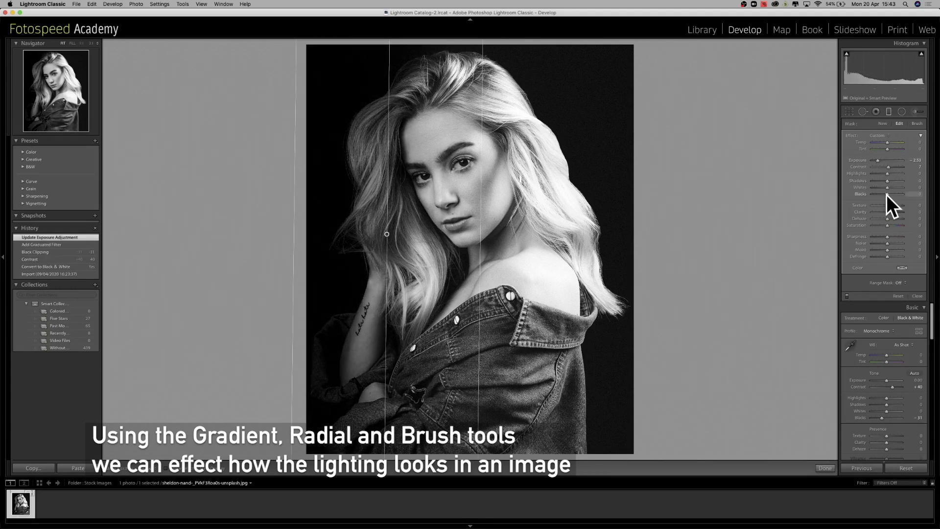
left_click_drag(886, 195, 882, 195)
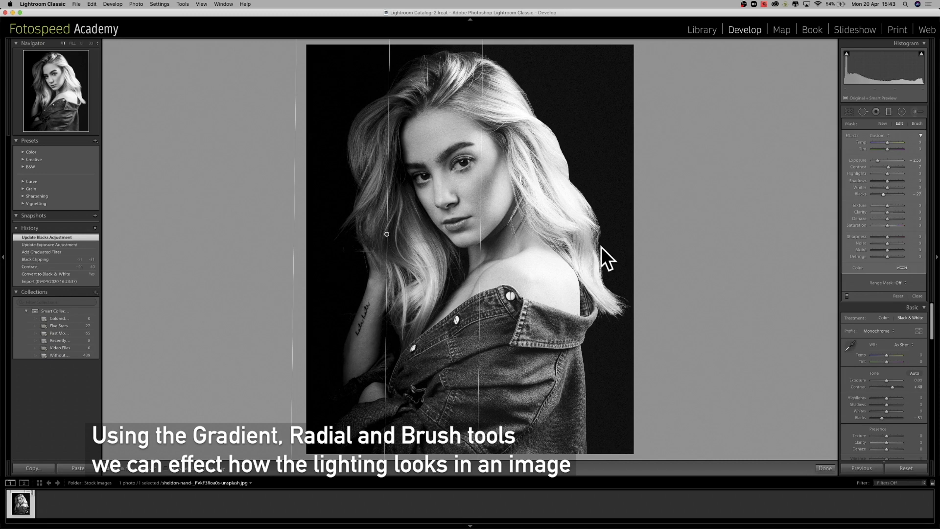
left_click_drag(483, 218, 510, 215)
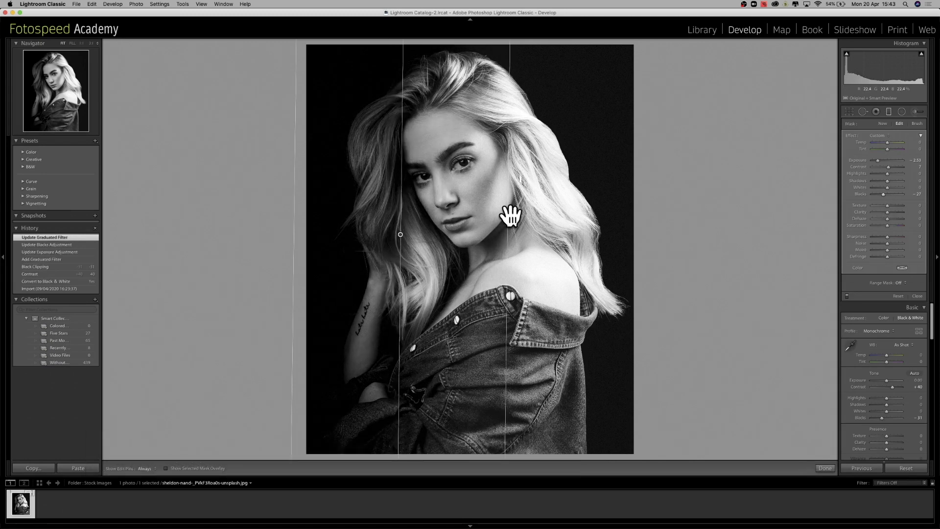
left_click(889, 112)
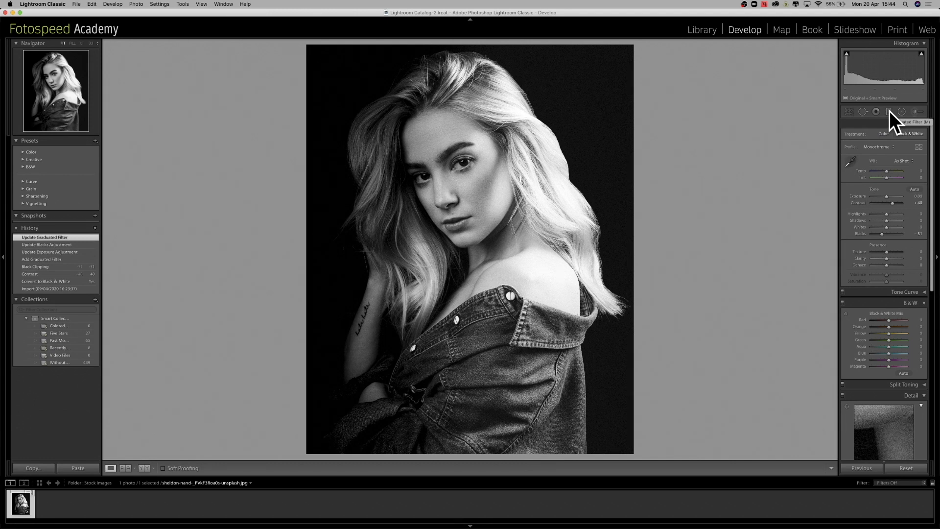
Add a small tilted oval radial filter over the iris and white of the eye on the portrait's right side
left_click(897, 112)
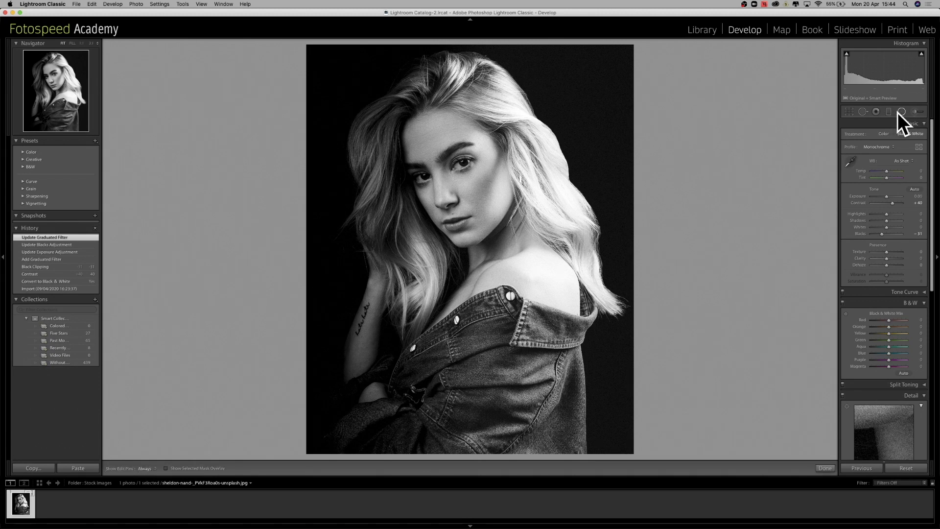
left_click(900, 112)
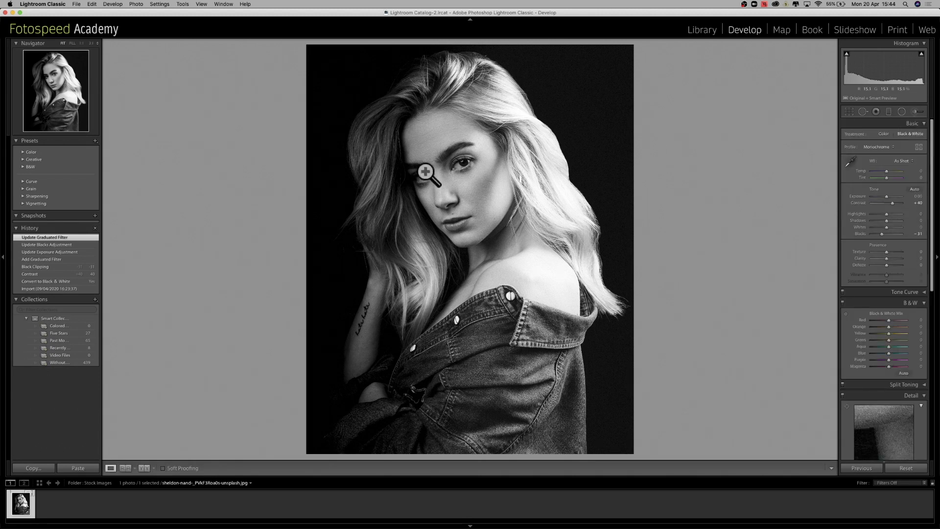
left_click(444, 169)
left_click_drag(426, 209, 409, 260)
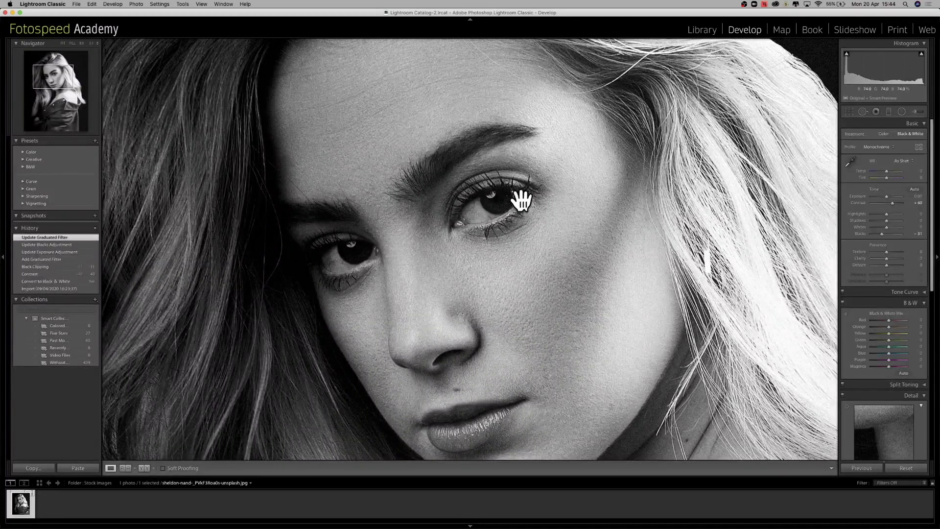
left_click(900, 111)
left_click_drag(472, 204, 495, 203)
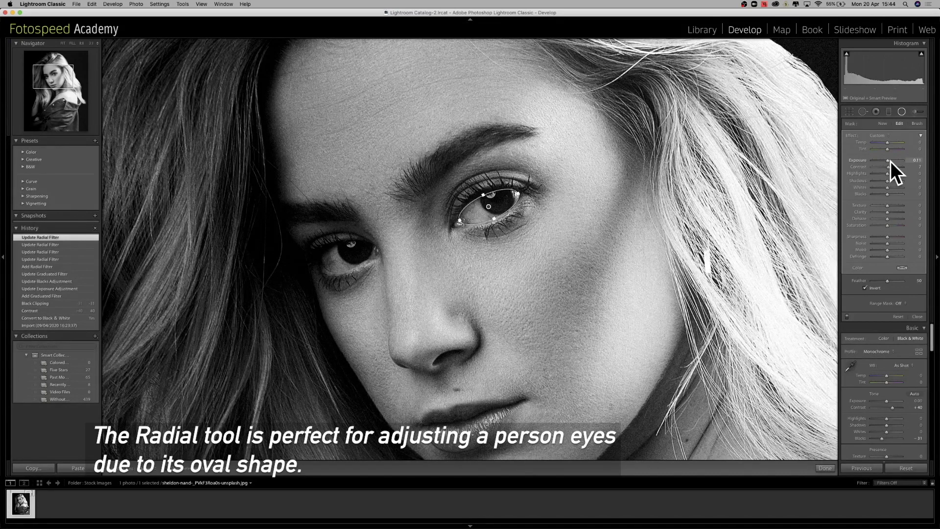
Set this eye's radial filter to Exposure 1.13 and Shadows -24, lower its Blacks and raise its Contrast
left_click_drag(891, 162, 892, 162)
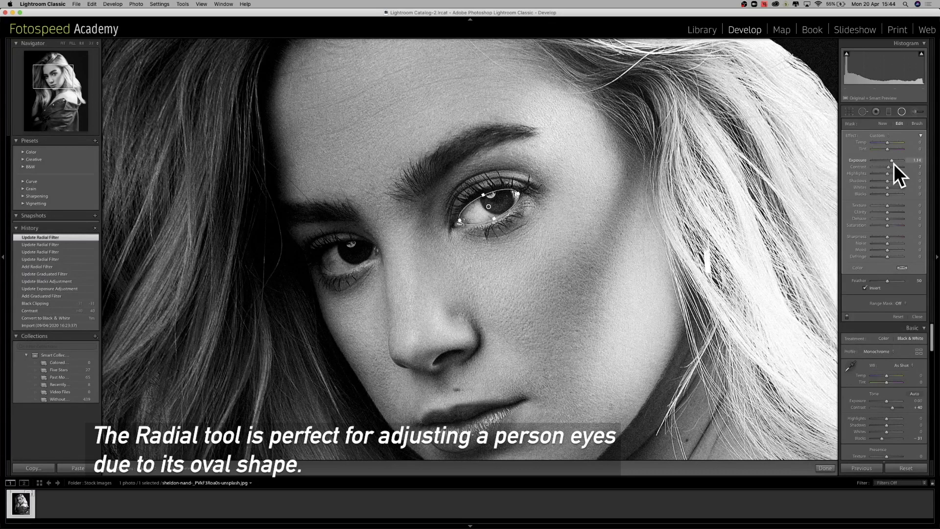
left_click_drag(894, 163, 895, 163)
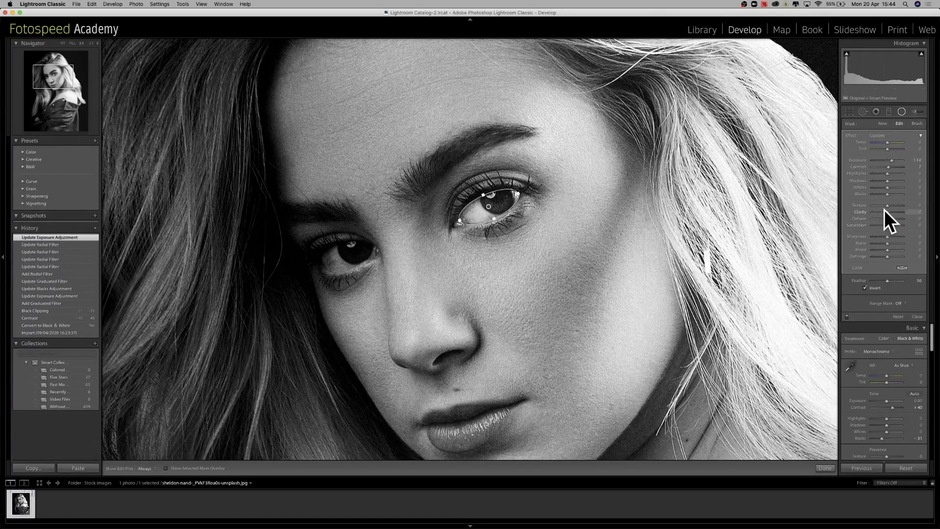
left_click(883, 195)
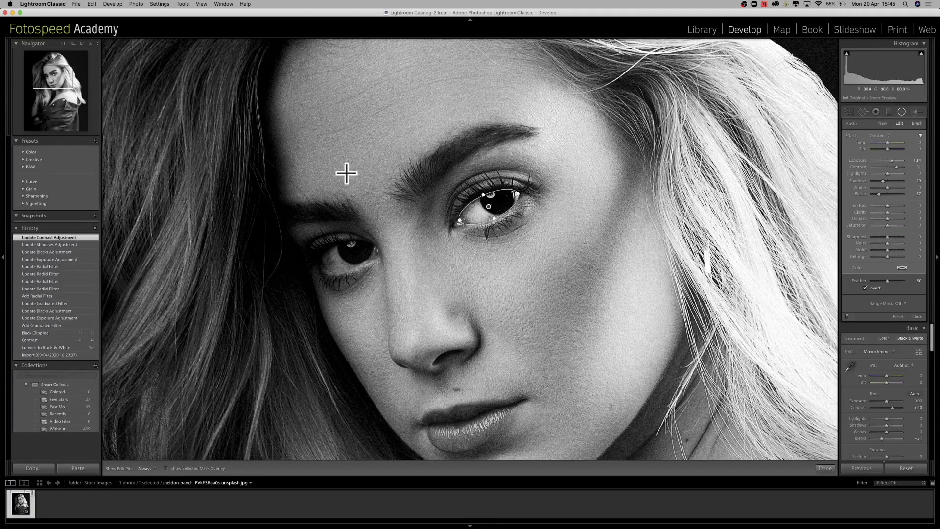
Add a radial filter over the portrait's other eye, delete the stray extra filter, and fit the oval to the eye
left_click_drag(321, 250, 347, 264)
left_click(355, 252)
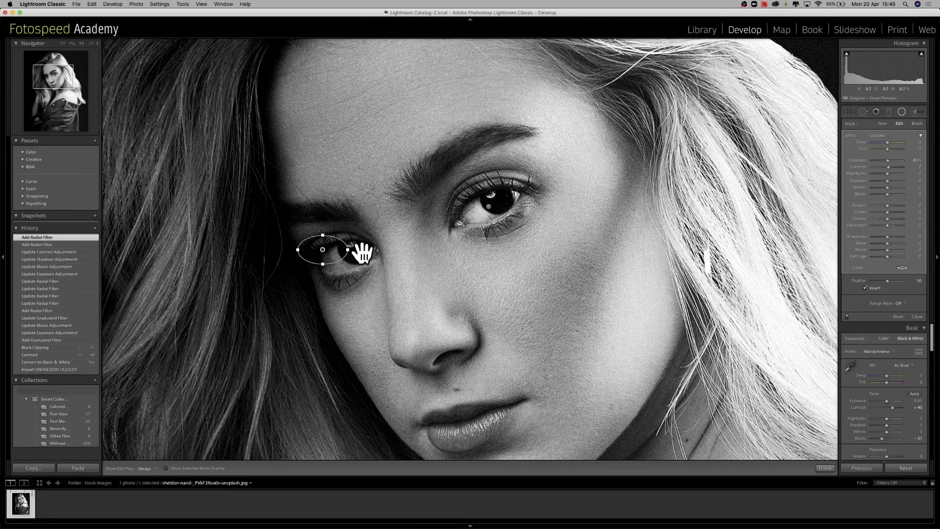
key("Delete")
left_click_drag(350, 247, 341, 257)
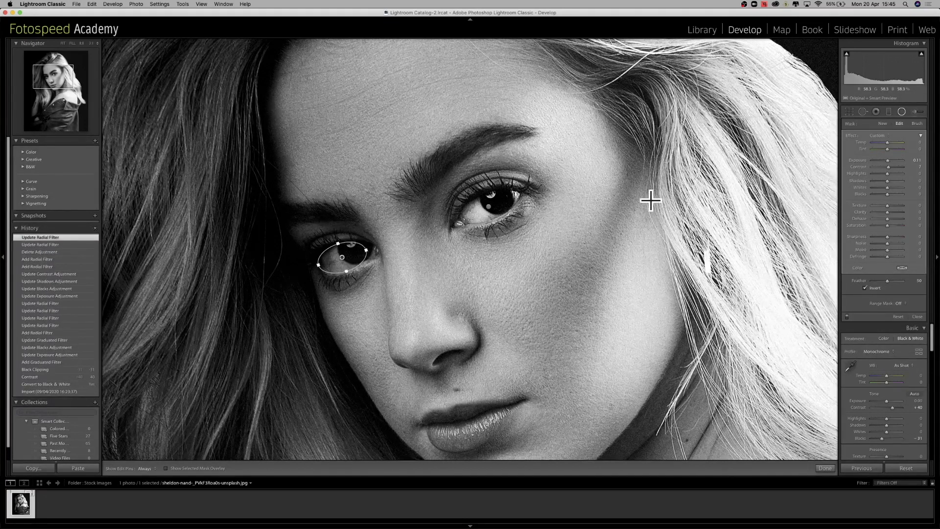
Brighten the second eye's filter with raised Exposure, Contrast 31, Shadows -24 and Blacks -39, and finish the radial adjustment
left_click_drag(894, 161, 880, 193)
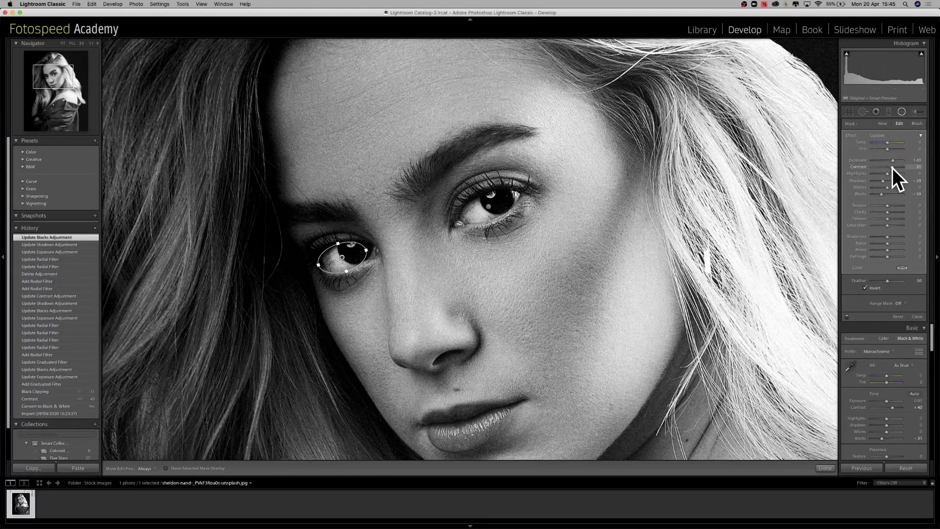
left_click(893, 111)
left_click(601, 307)
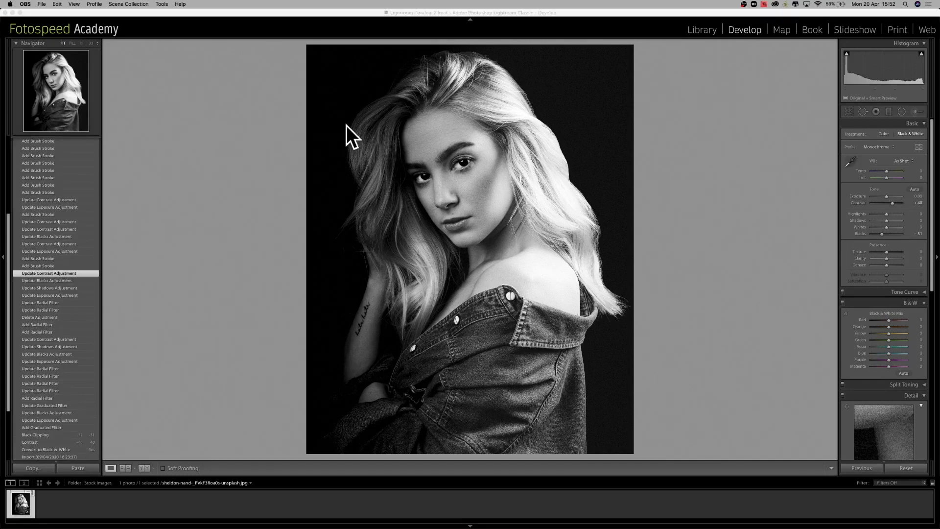
Brush an adjustment mask over the lips with Auto Mask on, and hide the mask overlay
left_click(730, 185)
left_click(452, 223)
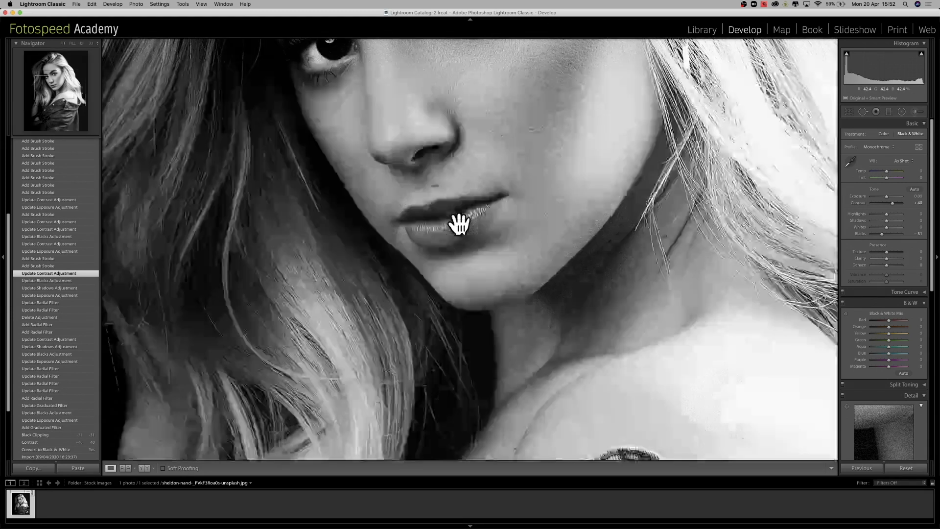
left_click(920, 111)
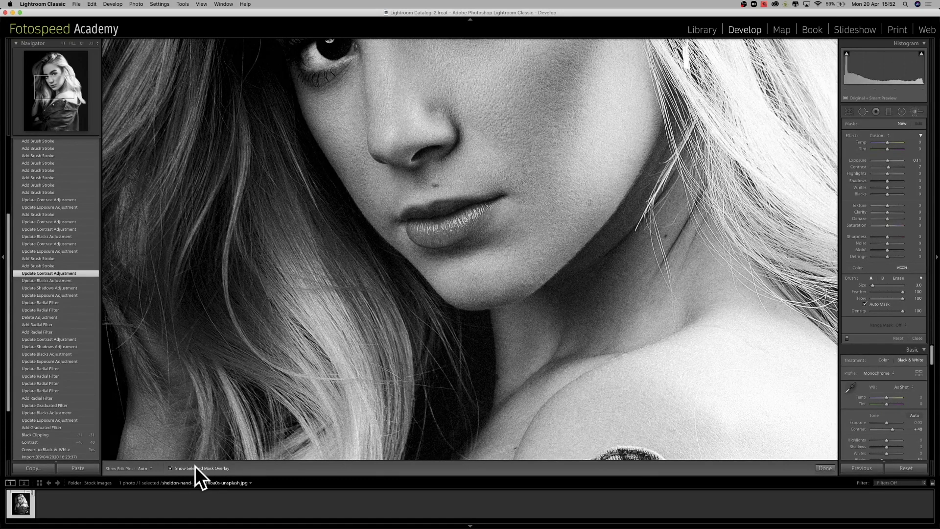
mouse_move(413, 222)
left_mouse_down()
mouse_move(454, 233)
mouse_move(498, 196)
mouse_move(409, 220)
mouse_move(422, 234)
mouse_move(420, 221)
mouse_move(451, 230)
mouse_move(442, 215)
mouse_move(472, 211)
mouse_move(424, 218)
mouse_move(442, 230)
mouse_move(473, 211)
mouse_move(447, 231)
left_mouse_up()
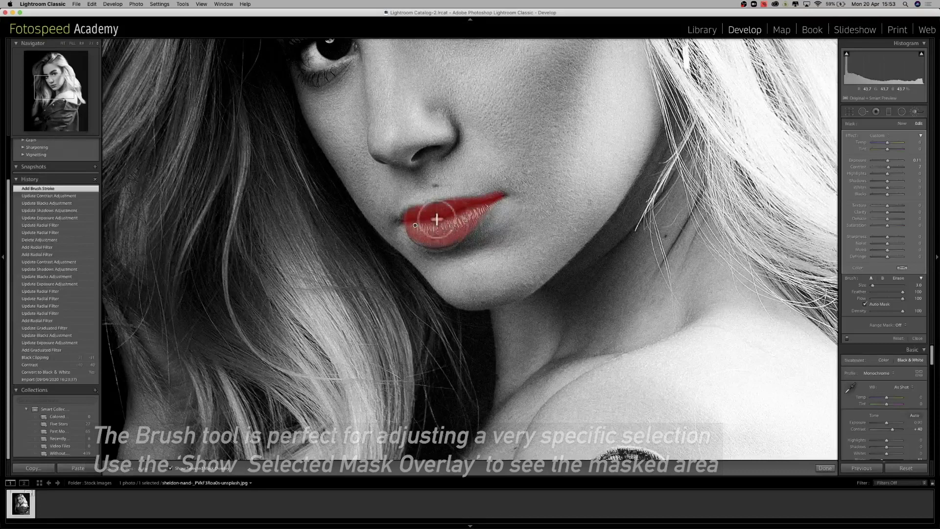
left_click(170, 468)
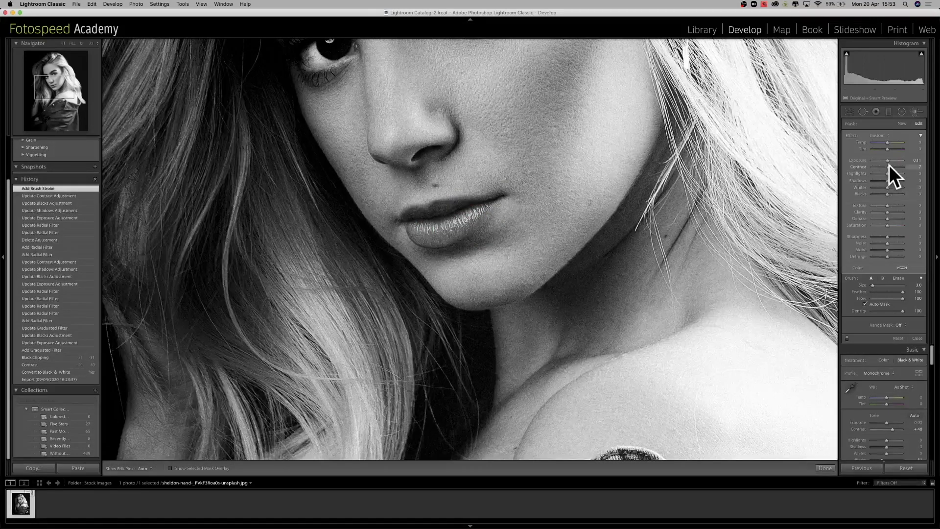
Set the lip mask's Exposure to -0.62 and Clarity to 27, raise its Contrast slightly, and finish the brush adjustment
left_click_drag(888, 161, 885, 161)
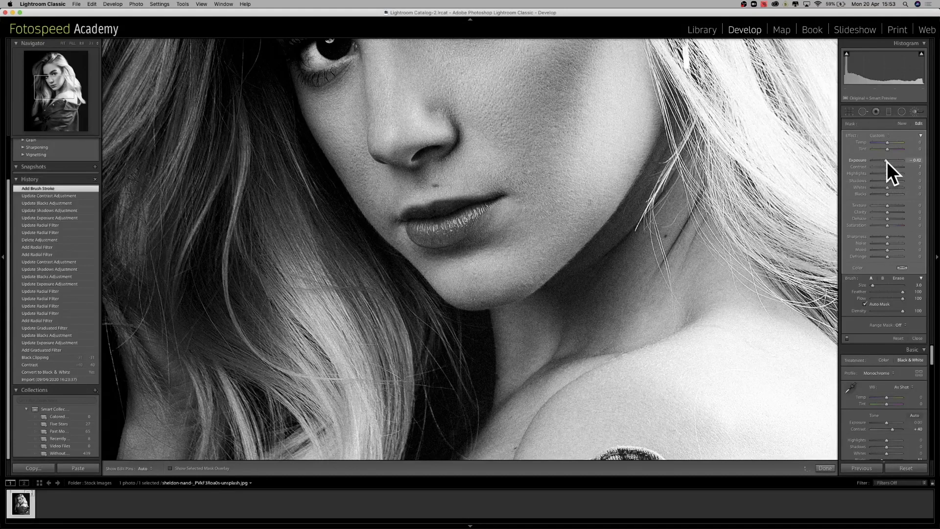
left_click(886, 193)
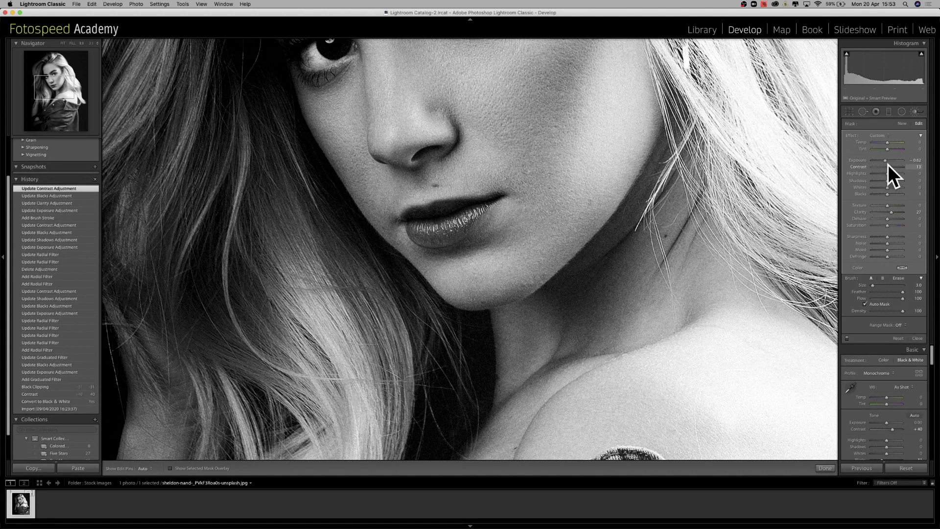
left_click(917, 109)
left_click(693, 211)
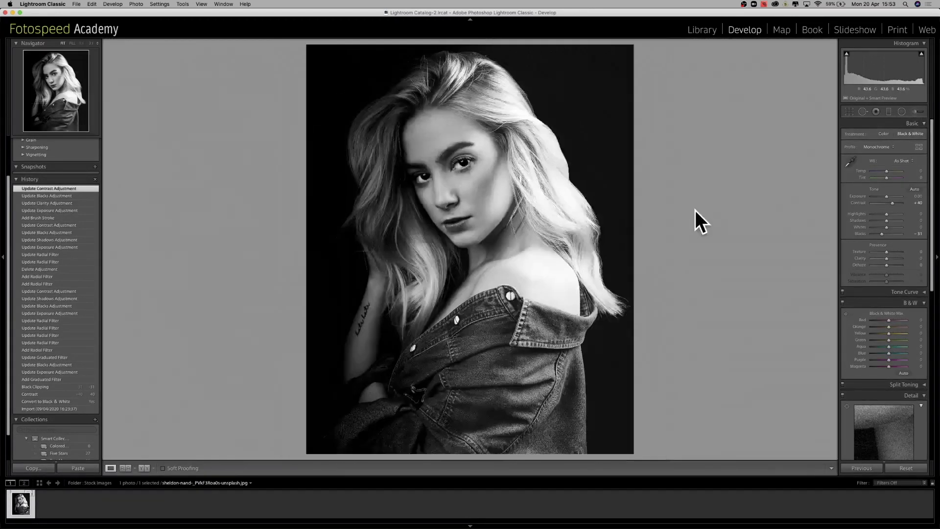
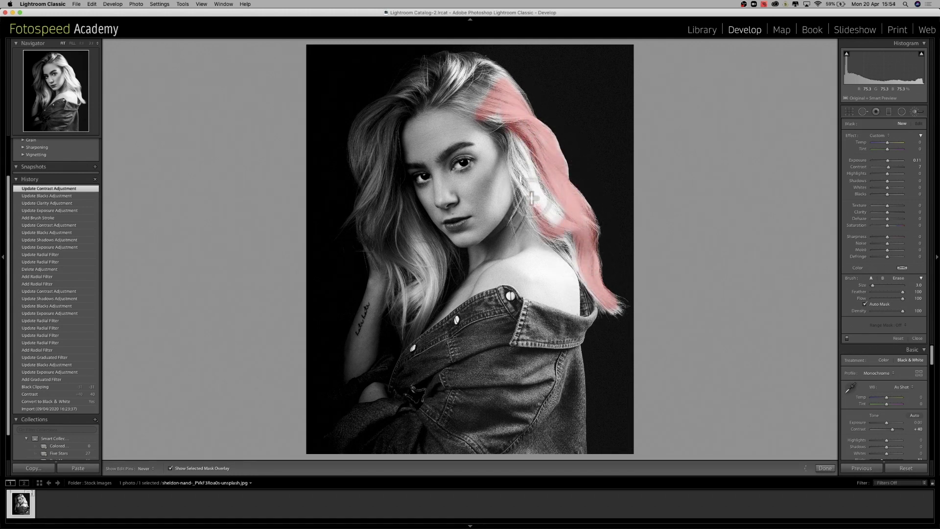
Brush a new mask over the bright hair on the right side and the bare shoulder, erasing spill beside the face
key("alt")
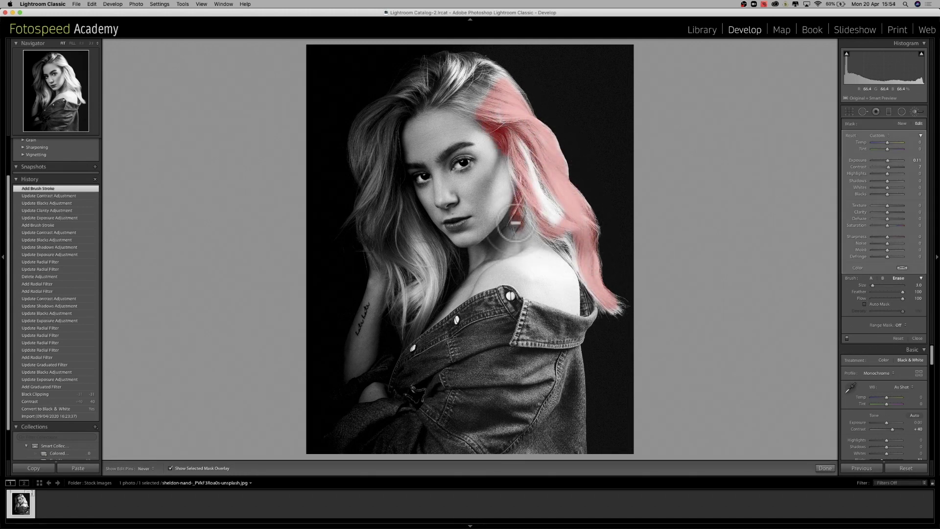
mouse_move(509, 132)
left_mouse_down()
mouse_move(536, 180)
mouse_move(517, 88)
mouse_move(538, 198)
mouse_move(523, 189)
mouse_move(589, 276)
mouse_move(523, 271)
mouse_move(534, 248)
mouse_move(524, 257)
mouse_move(538, 297)
mouse_move(566, 317)
mouse_move(579, 316)
mouse_move(571, 274)
mouse_move(537, 246)
mouse_move(571, 292)
mouse_move(563, 305)
mouse_move(546, 296)
mouse_move(535, 262)
mouse_move(556, 298)
mouse_move(561, 293)
mouse_move(535, 257)
mouse_move(552, 298)
mouse_move(582, 311)
mouse_move(563, 267)
left_mouse_up()
key("alt")
key("h")
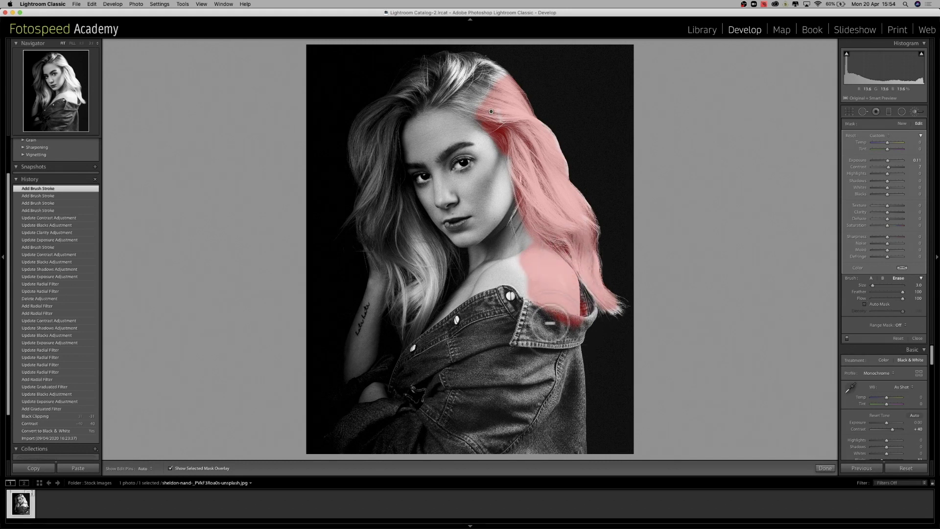
Erase the mask's spill from the denim collar, touch up the shoulder and hair coverage, and hide the mask overlay
mouse_move(543, 310)
left_mouse_down()
mouse_move(590, 323)
mouse_move(596, 309)
mouse_move(592, 325)
mouse_move(580, 323)
left_mouse_up()
mouse_move(562, 277)
left_mouse_down()
mouse_move(570, 315)
mouse_move(587, 324)
mouse_move(617, 310)
mouse_move(615, 294)
left_mouse_up()
left_click(544, 278)
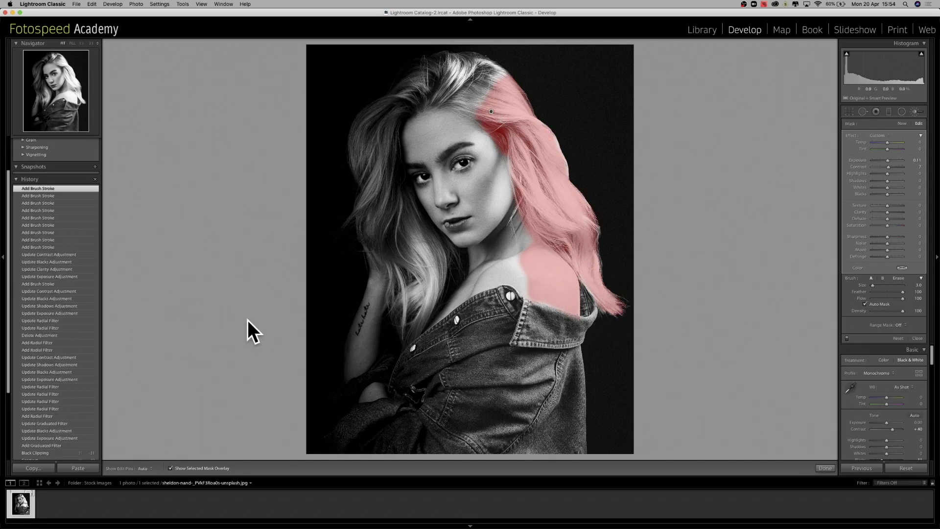
left_click(171, 468)
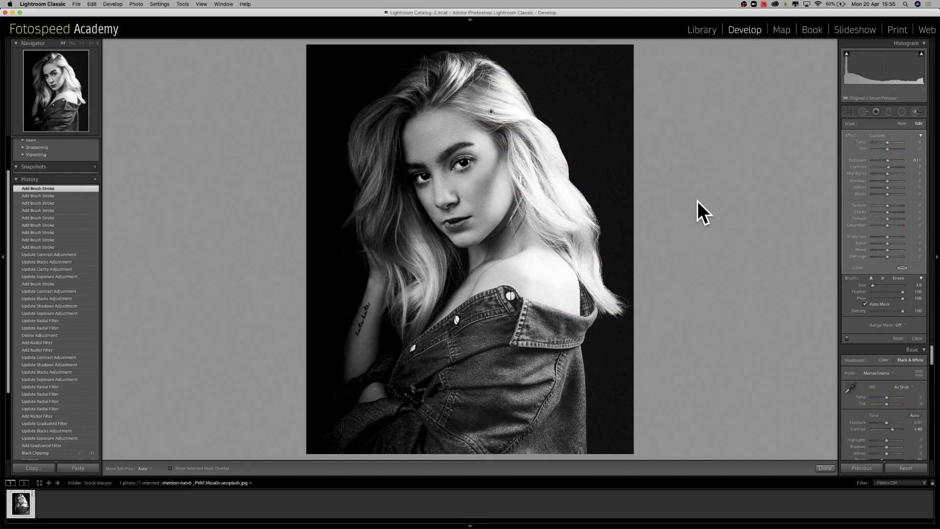
Set the hair and shoulder mask's Exposure to -0.43 and Highlights to -3
left_click_drag(889, 160, 888, 160)
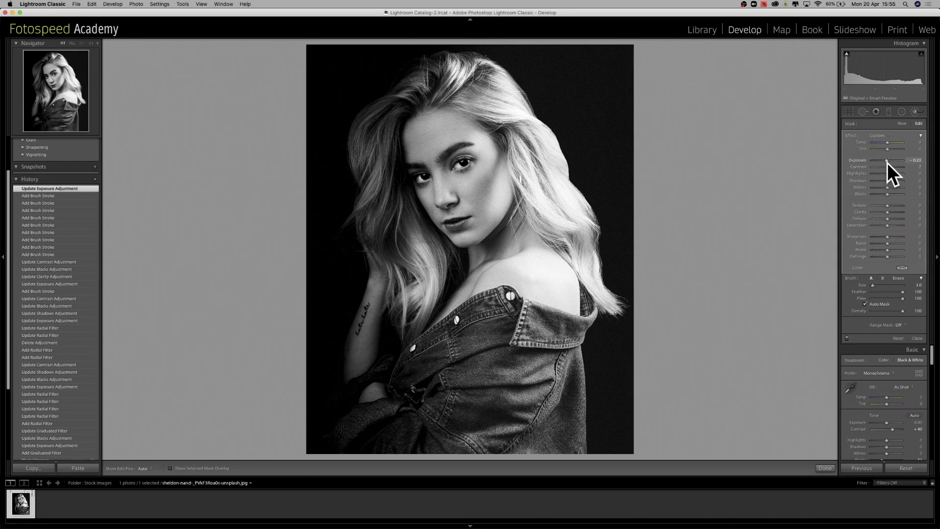
left_click_drag(885, 163, 885, 162)
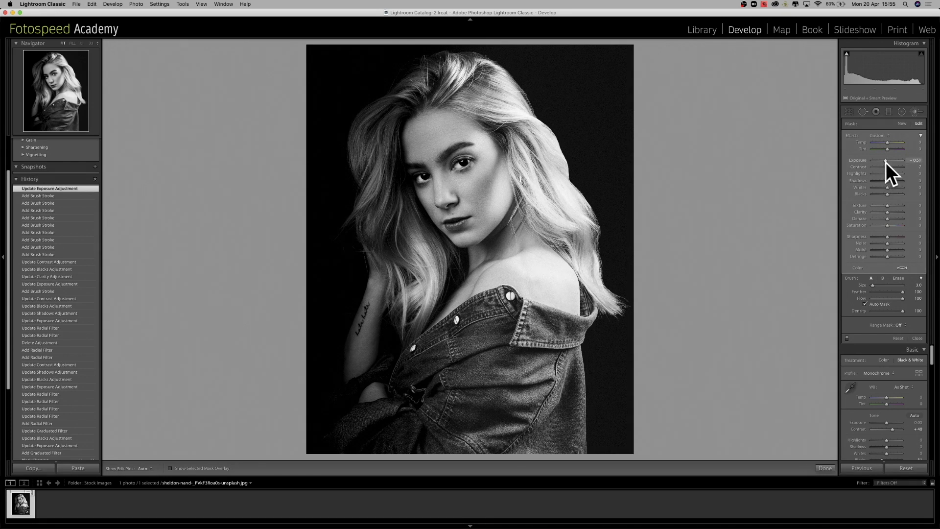
key("Up")
key("Up")
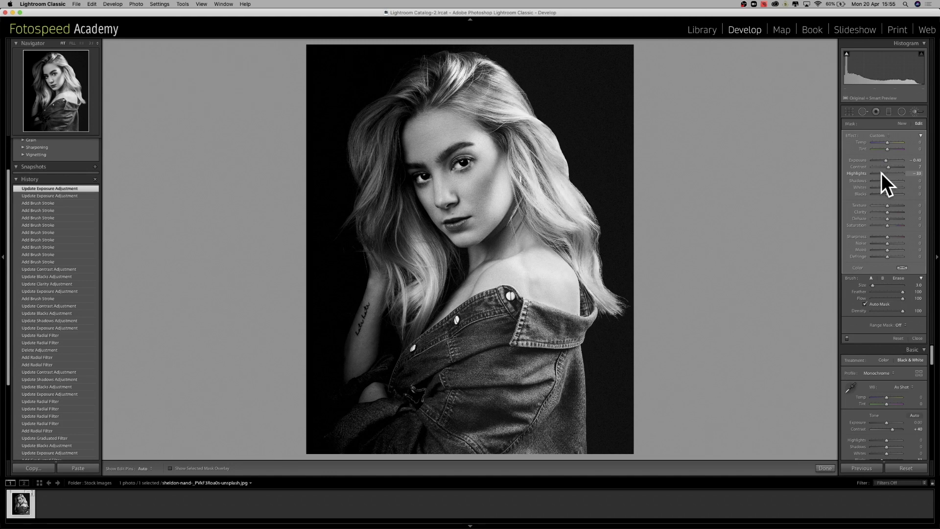
key("Down")
key("Down")
left_click_drag(883, 174, 886, 174)
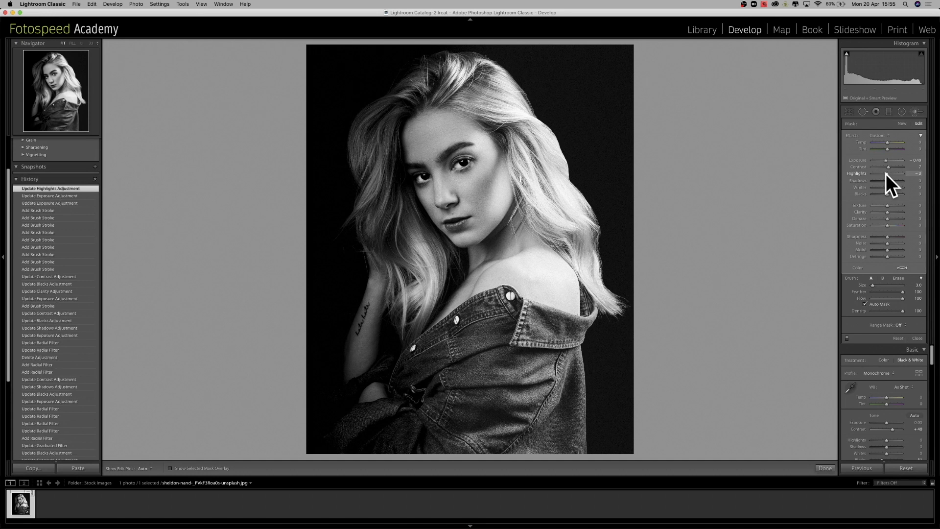
Finish the brush adjustment and heal the blemishes above the upper lip and on the cheek near the jaw
left_click(919, 112)
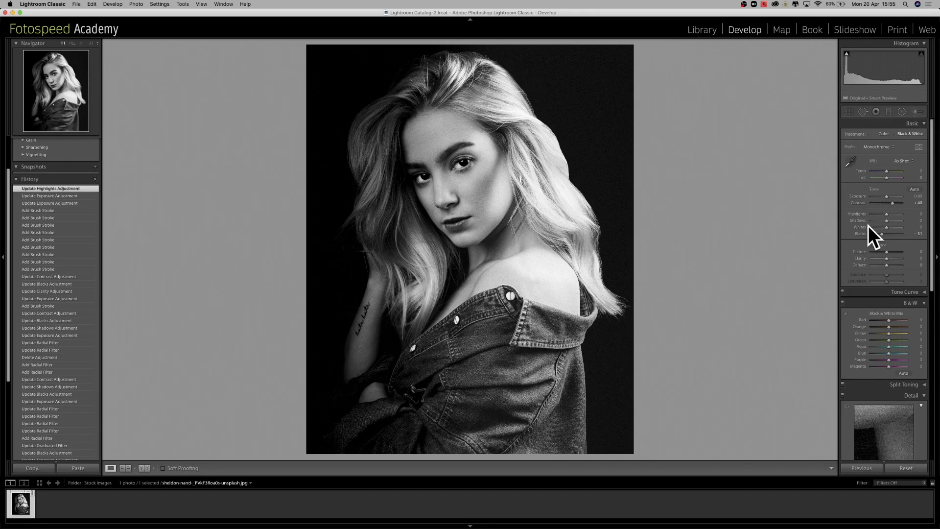
left_click(480, 183)
left_click_drag(419, 186, 437, 270)
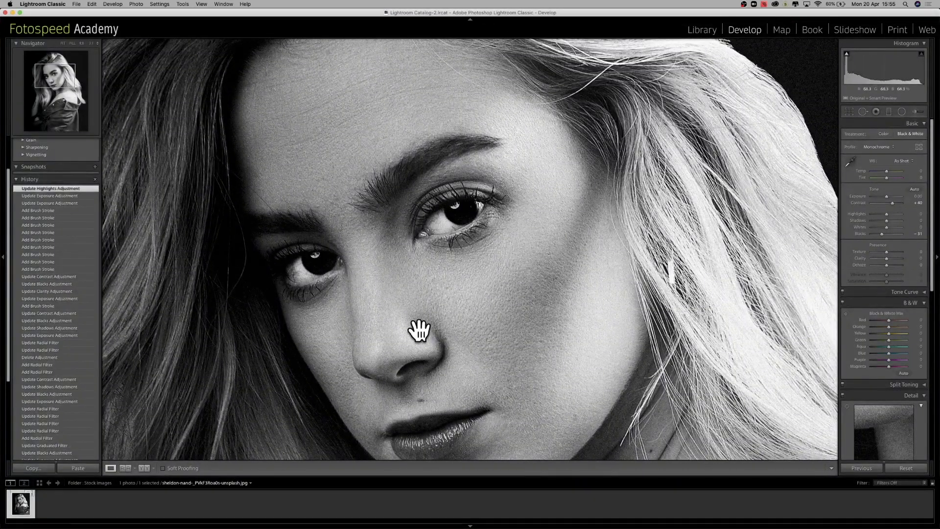
left_click_drag(494, 309, 501, 238)
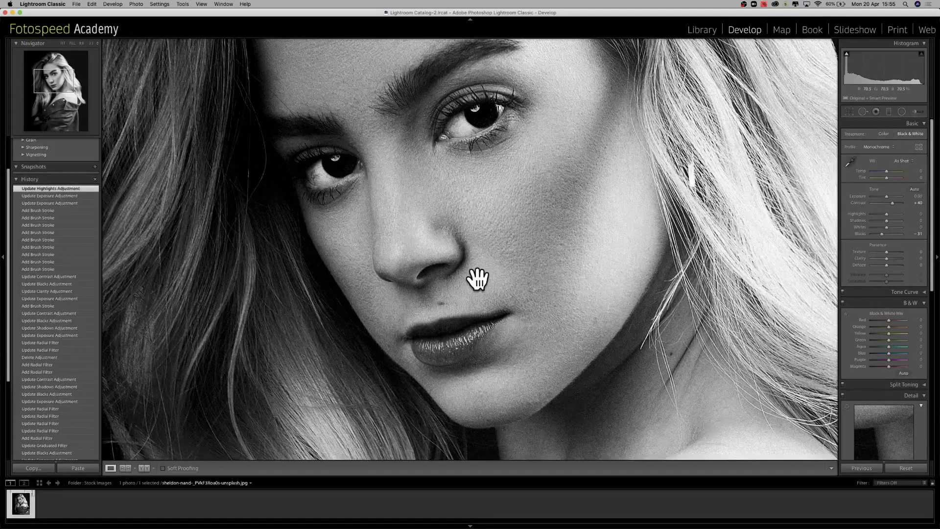
left_click(862, 111)
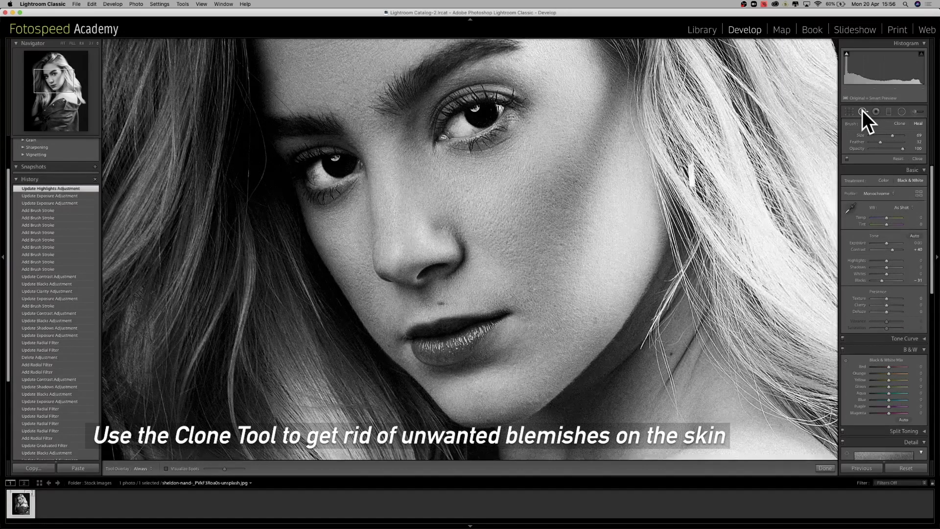
left_click(441, 303)
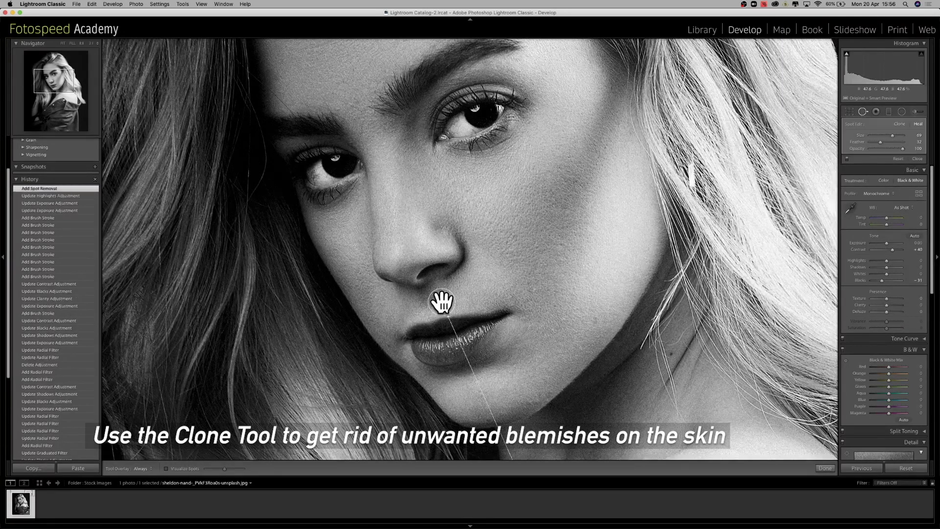
left_click(592, 317)
left_click(863, 112)
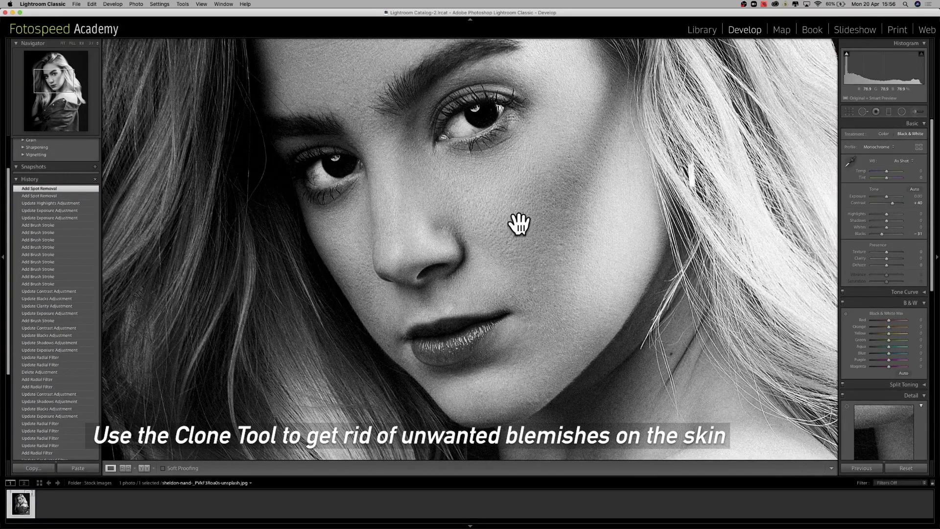
left_click(625, 184)
left_click(445, 135)
left_click(443, 145)
left_click(409, 150)
left_click(408, 154)
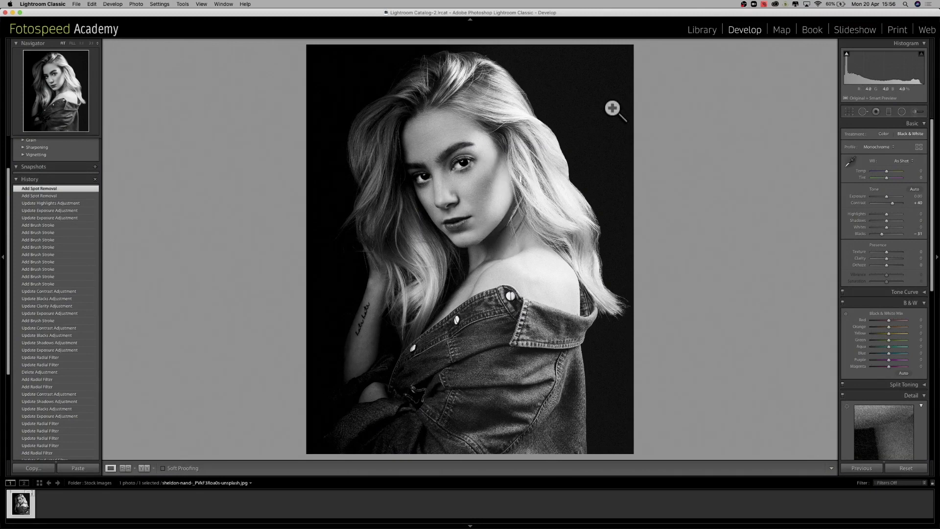
Brush a new adjustment mask over the skin of the face, from forehead to chin, leaving out the lips
left_click(913, 111)
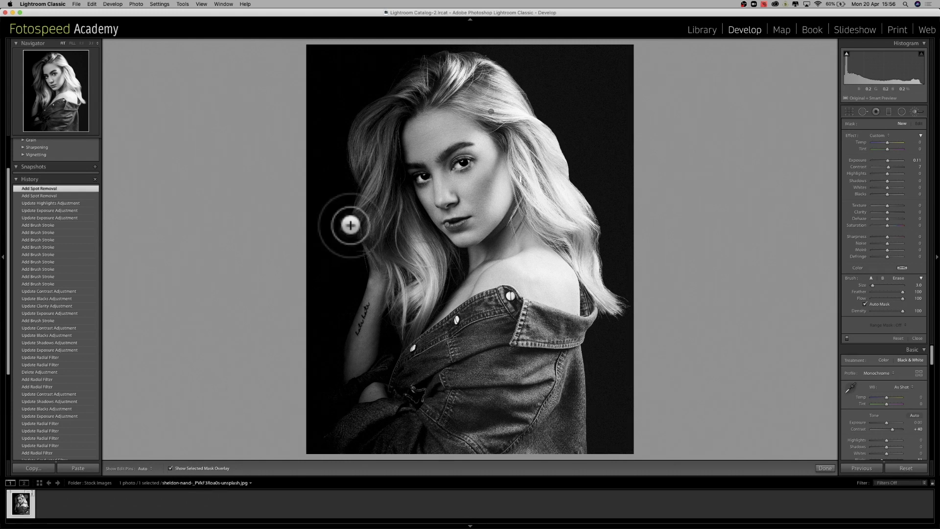
left_click(424, 142)
scroll(431, 153, "up", 2)
mouse_move(431, 153)
left_mouse_down()
mouse_move(414, 159)
mouse_move(417, 142)
mouse_move(446, 119)
mouse_move(425, 133)
mouse_move(467, 162)
mouse_move(424, 198)
mouse_move(454, 191)
mouse_move(472, 235)
mouse_move(446, 210)
mouse_move(420, 245)
mouse_move(436, 252)
mouse_move(425, 258)
mouse_move(508, 226)
mouse_move(470, 267)
mouse_move(431, 243)
mouse_move(467, 260)
left_mouse_up()
key("z")
left_click(349, 63)
left_click_drag(507, 141, 436, 231)
mouse_move(385, 139)
left_mouse_down()
mouse_move(441, 98)
mouse_move(385, 80)
left_mouse_up()
mouse_move(439, 141)
left_mouse_down()
mouse_move(402, 135)
mouse_move(456, 132)
mouse_move(401, 162)
mouse_move(494, 154)
left_mouse_up()
mouse_move(369, 146)
left_mouse_down()
mouse_move(363, 139)
mouse_move(373, 131)
left_mouse_up()
left_click_drag(541, 314, 426, 109)
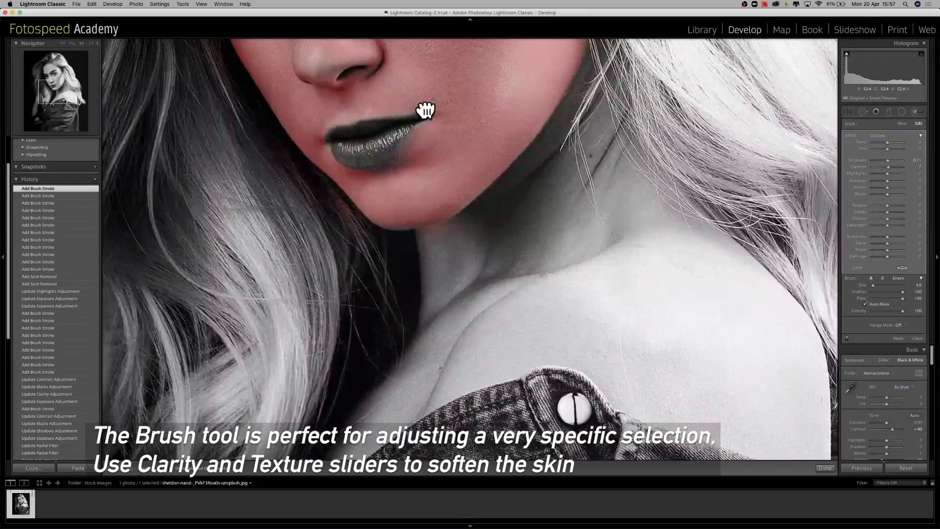
Extend the skin mask over the neck, bare shoulder and forearm, erase its spill, and hide the mask overlay
left_click(421, 100)
mouse_move(509, 218)
left_mouse_down()
mouse_move(490, 265)
mouse_move(576, 296)
left_mouse_up()
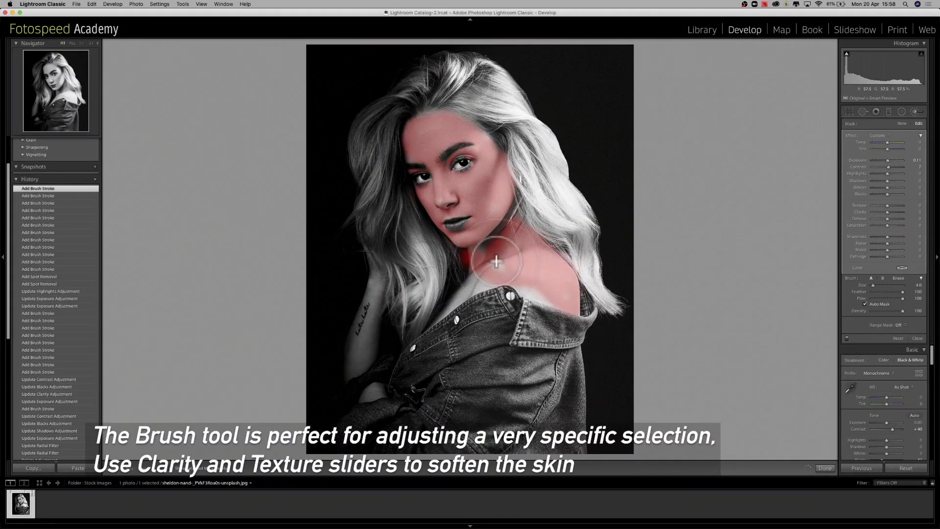
key("alt")
mouse_move(457, 248)
left_mouse_down()
mouse_move(482, 272)
mouse_move(494, 235)
left_mouse_up()
mouse_move(375, 281)
left_mouse_down()
mouse_move(370, 341)
mouse_move(353, 372)
mouse_move(370, 295)
mouse_move(337, 384)
left_mouse_up()
key("alt")
left_click(337, 385)
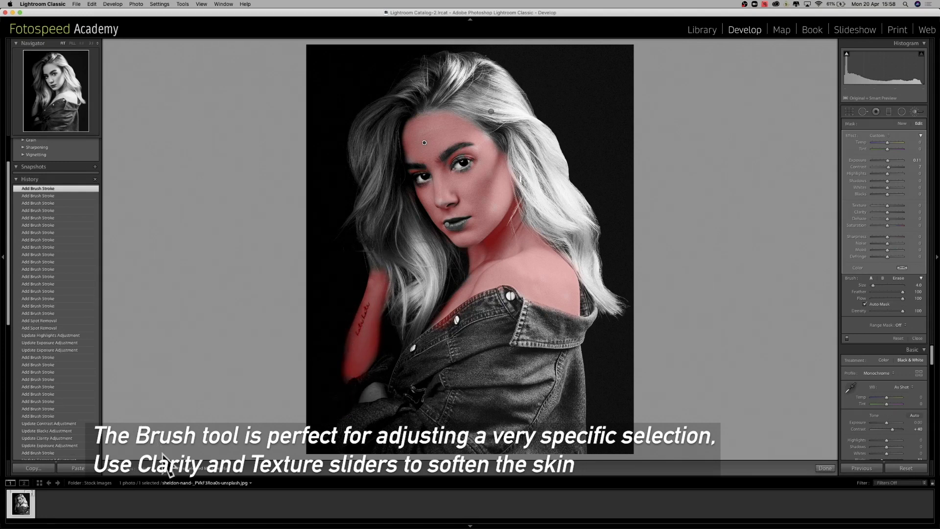
key("o")
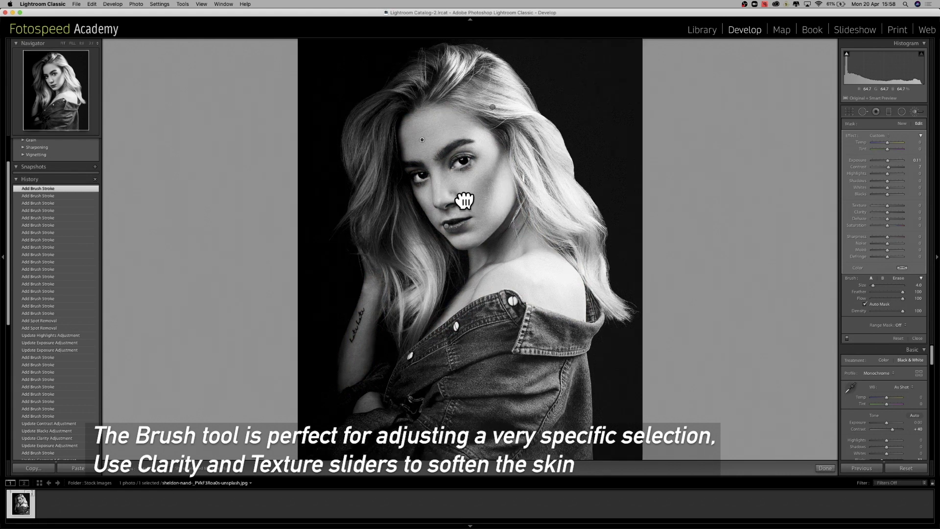
Try heavy softening on the skin mask, with Clarity at -100 and Texture around -90
key("z")
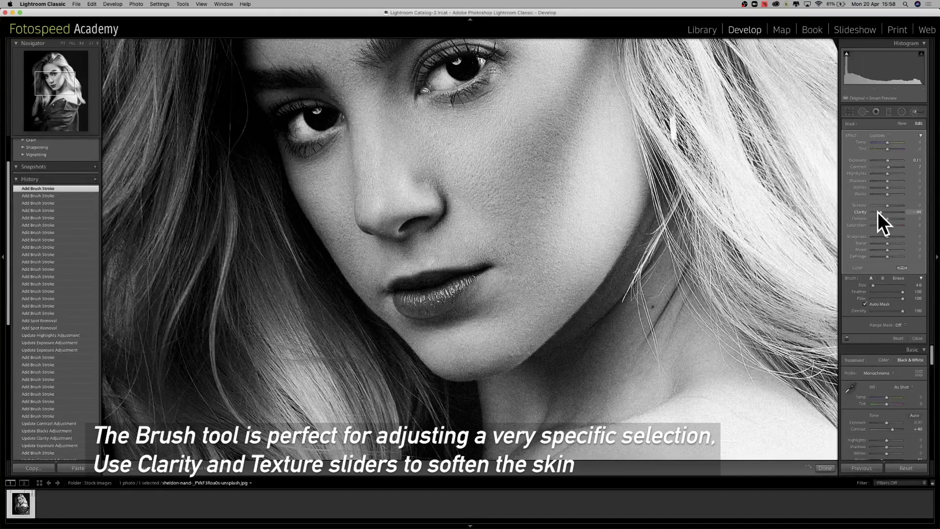
left_click_drag(869, 213, 868, 213)
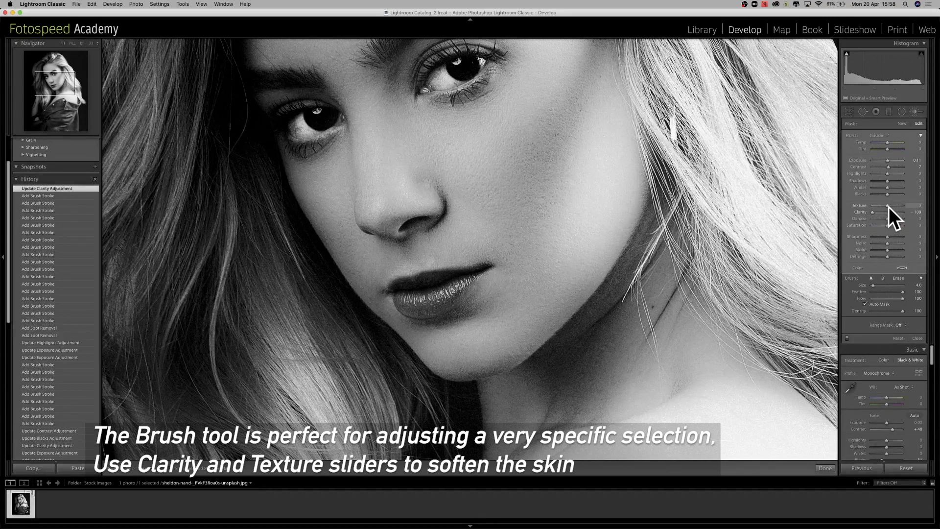
left_click(890, 206)
left_click(886, 213)
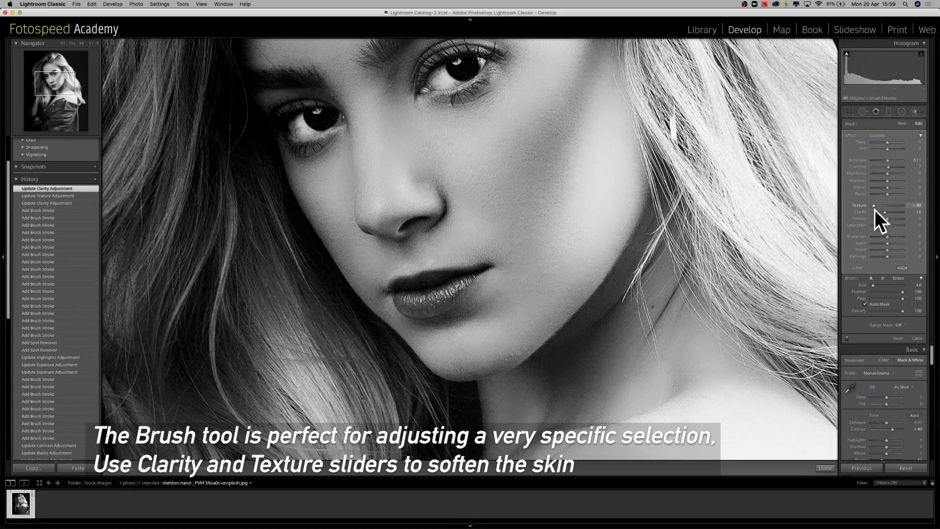
Set the skin mask's Texture to about -30, bring its Clarity back near zero, and finish the brush adjustment
left_click_drag(877, 210, 878, 209)
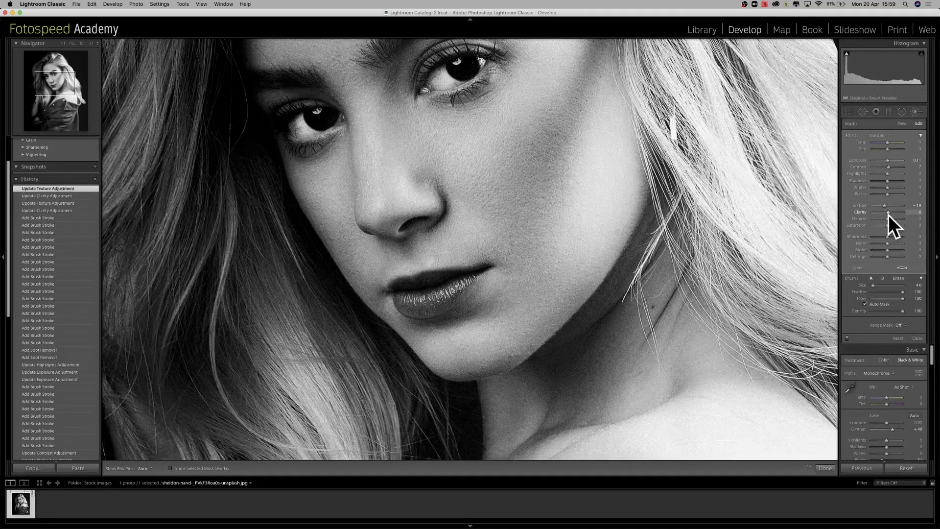
key("Down")
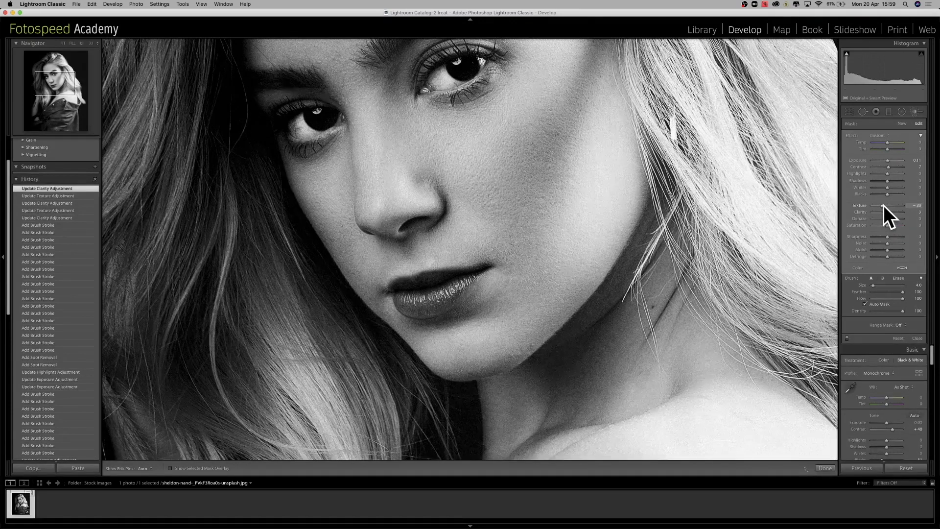
left_click(623, 187)
left_click(918, 111)
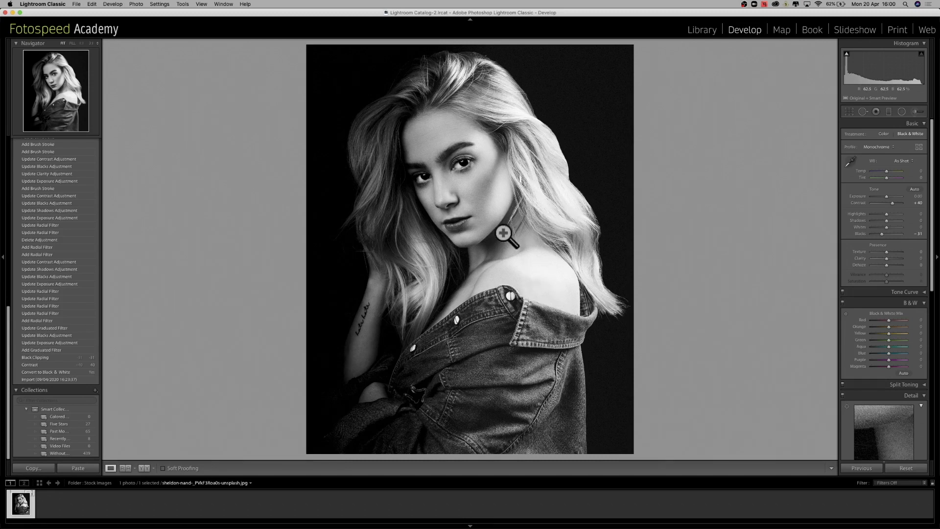
Compare the portrait's original imported state with the edit, and return to the latest Texture adjustment in the history
left_click(61, 379)
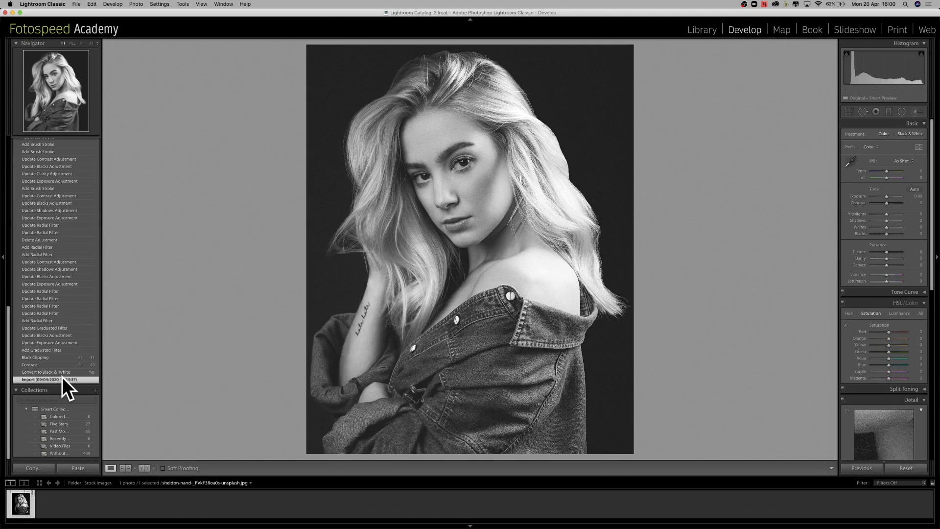
scroll(61, 377, "up", 10)
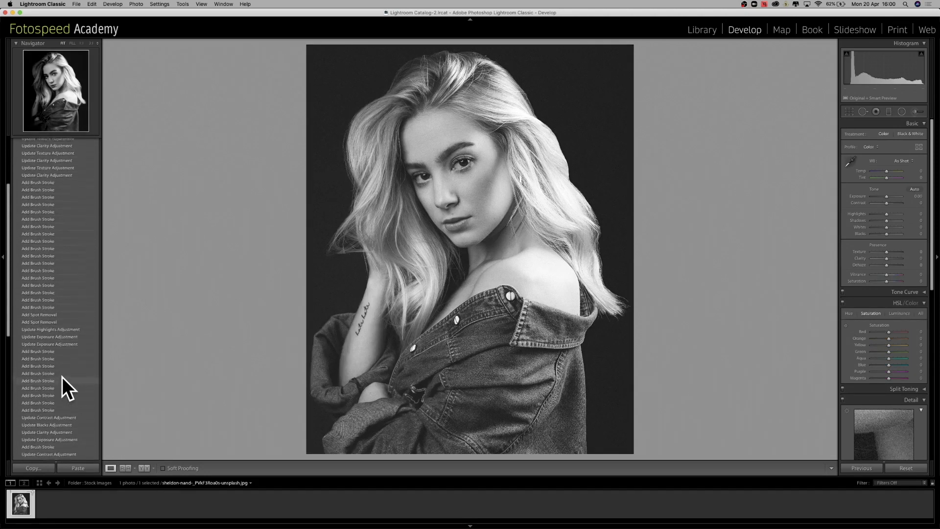
scroll(36, 236, "up", 5)
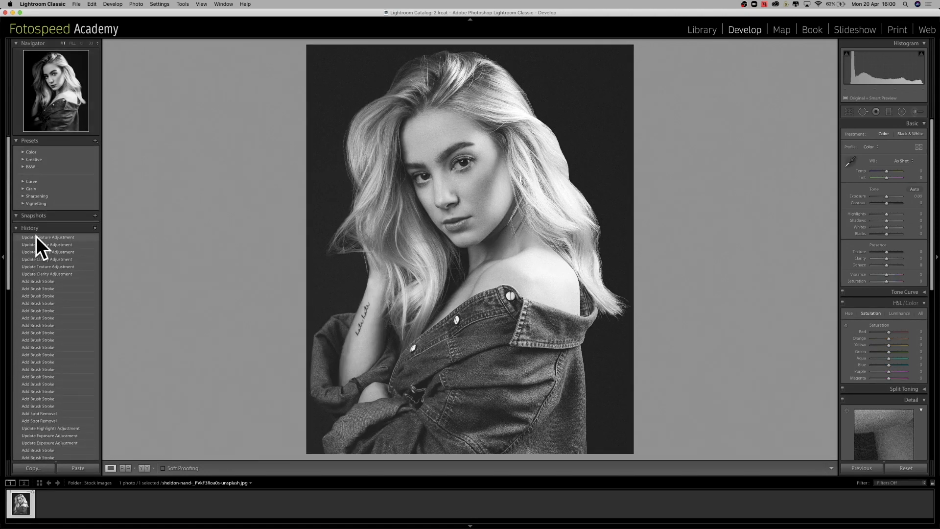
left_click(36, 237)
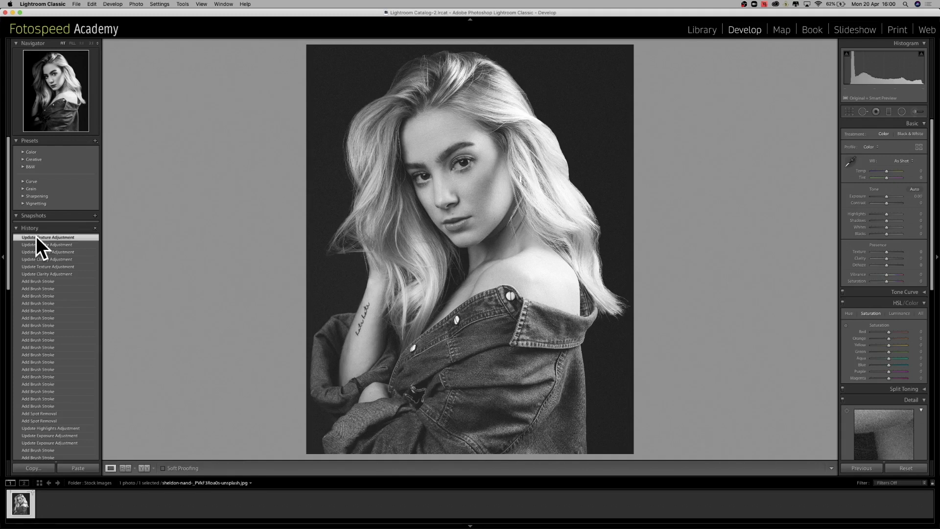